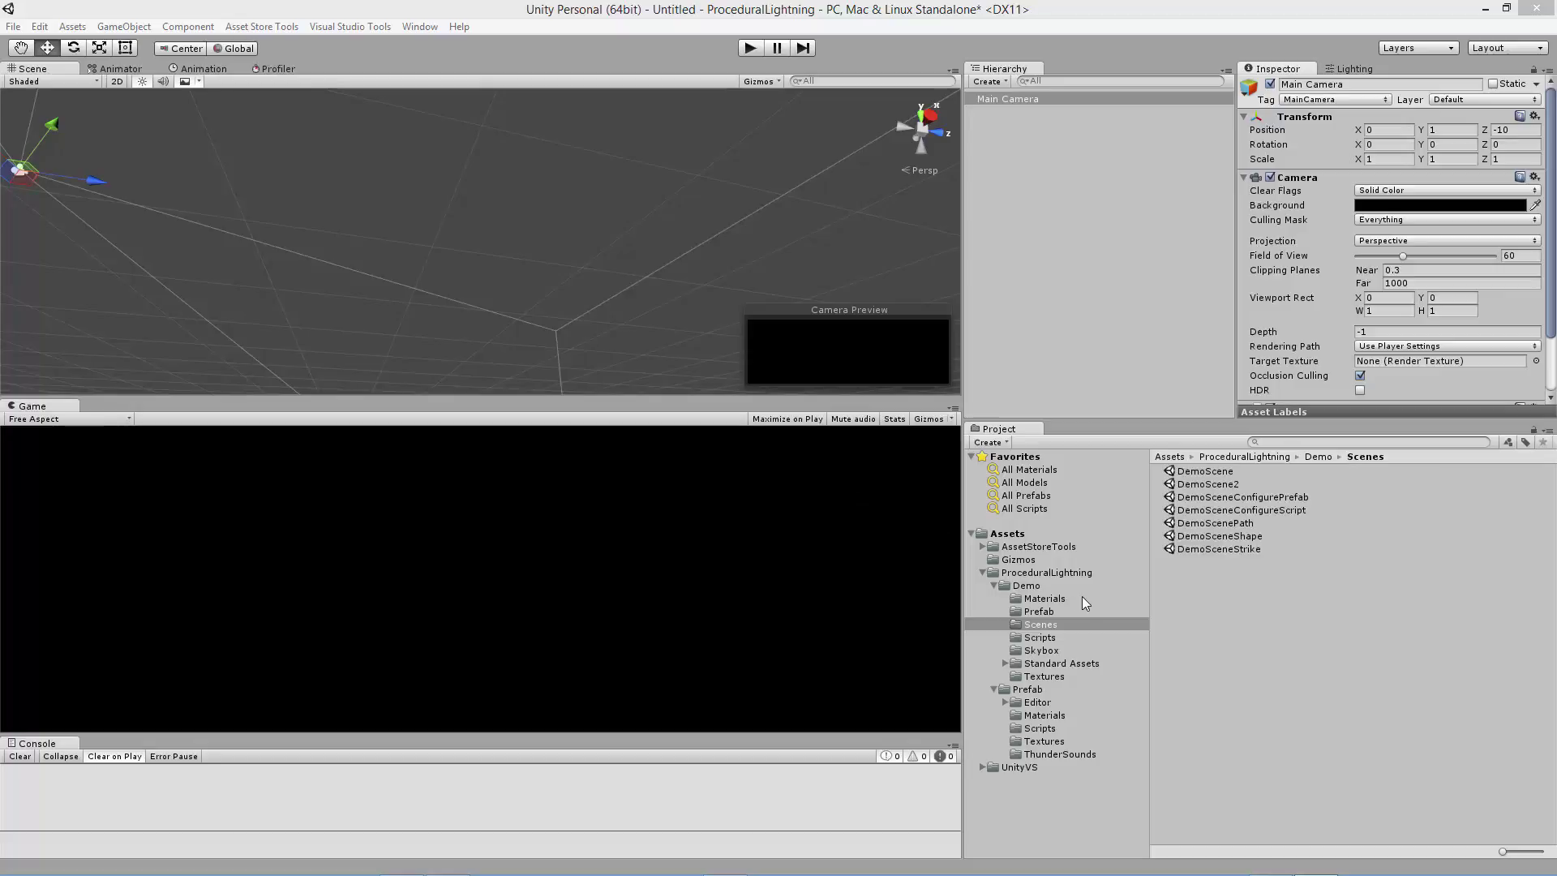
- Open the ProceduralLightning Demo Prefab folder to list MetalCrateObject and the other demo prefabs
click(1039, 612)
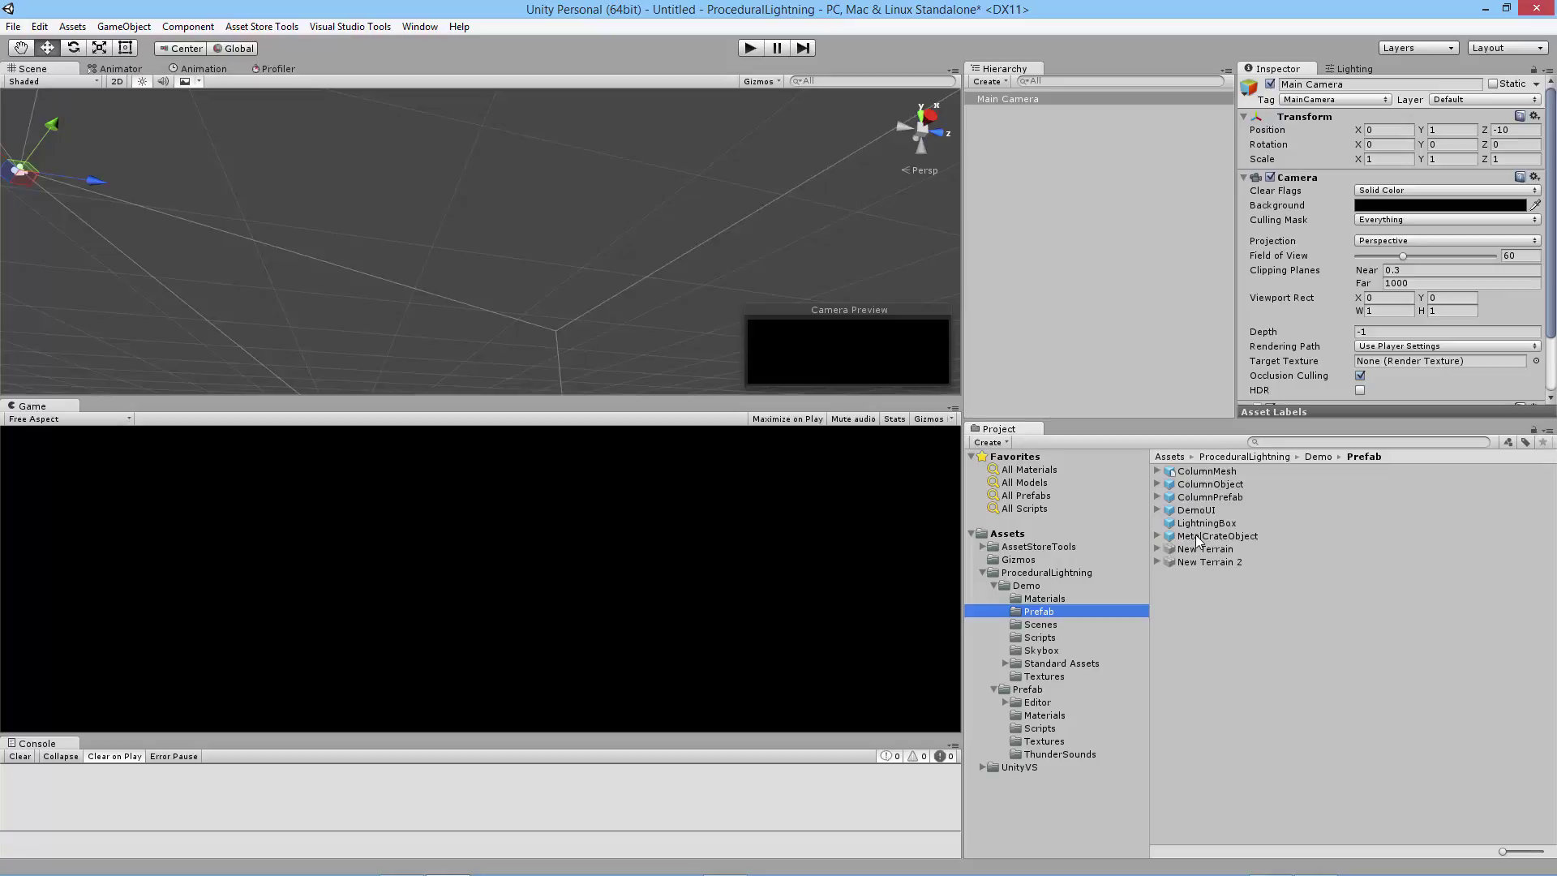
- Drag the MetalCrateObject prefab into the Hierarchy, placing the crate at 0,0,0
drag(1190, 541, 1020, 208)
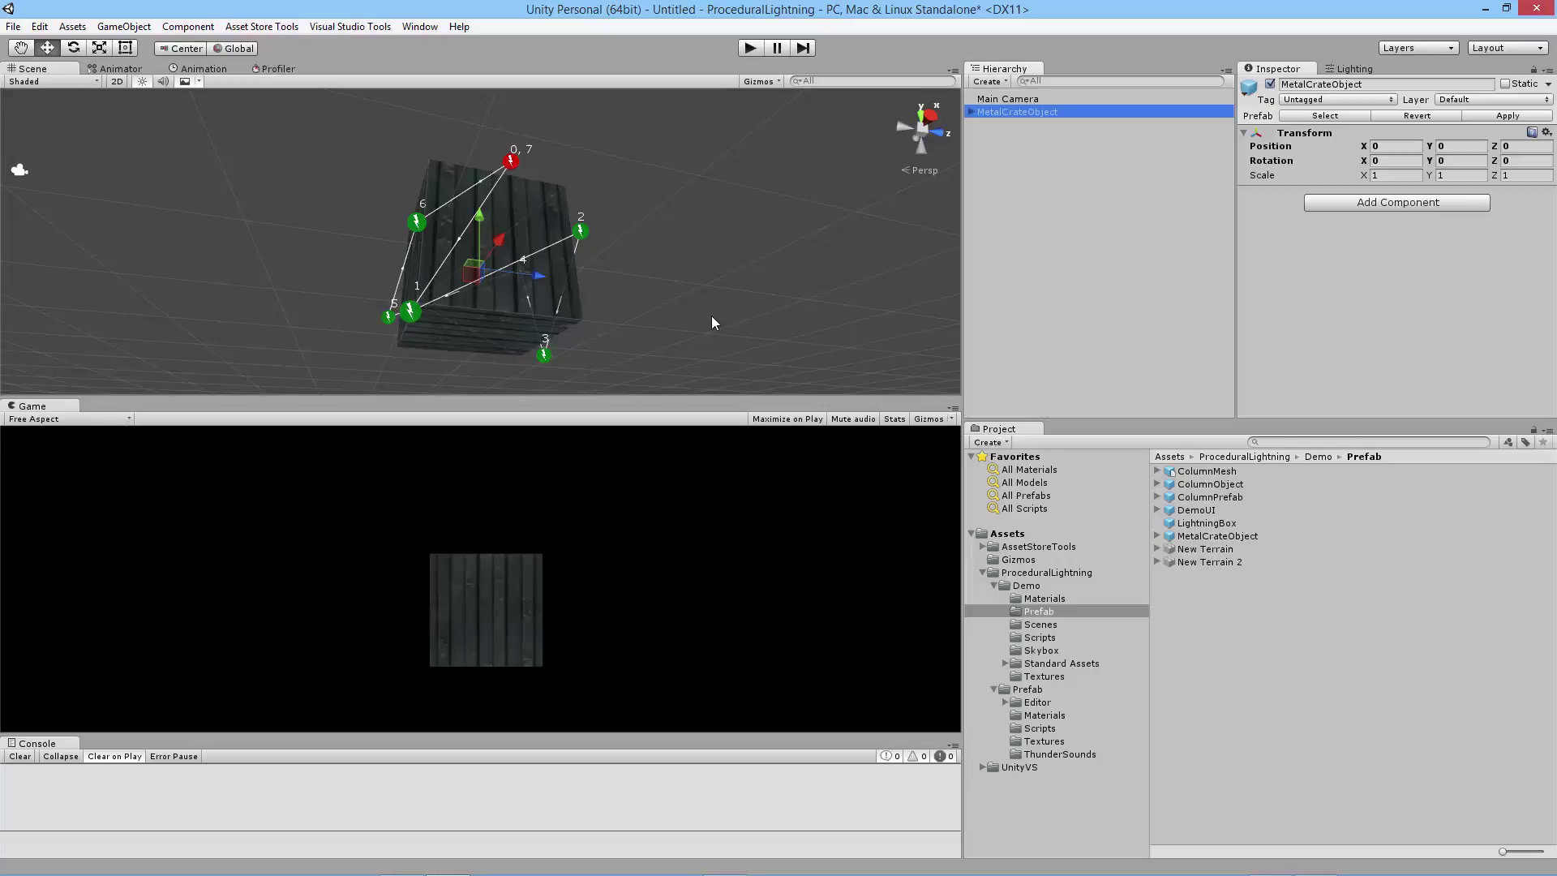
- Enter Play mode and look around the crate as lightning arcs along its path points
click(750, 50)
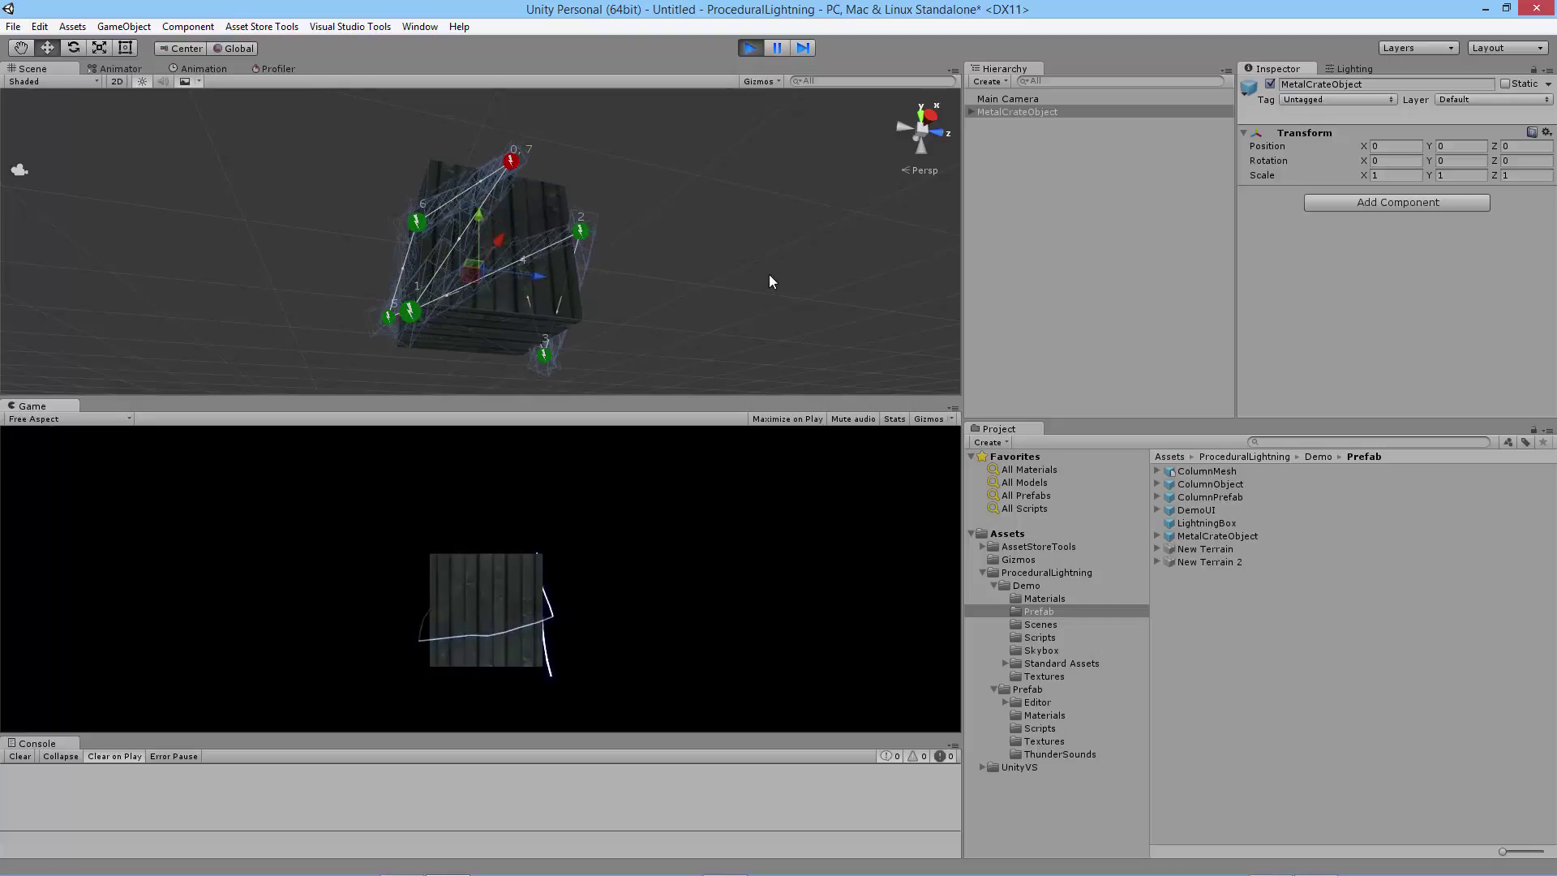
alt+drag(800, 264, 540, 221)
scroll(605, 217, down, 8)
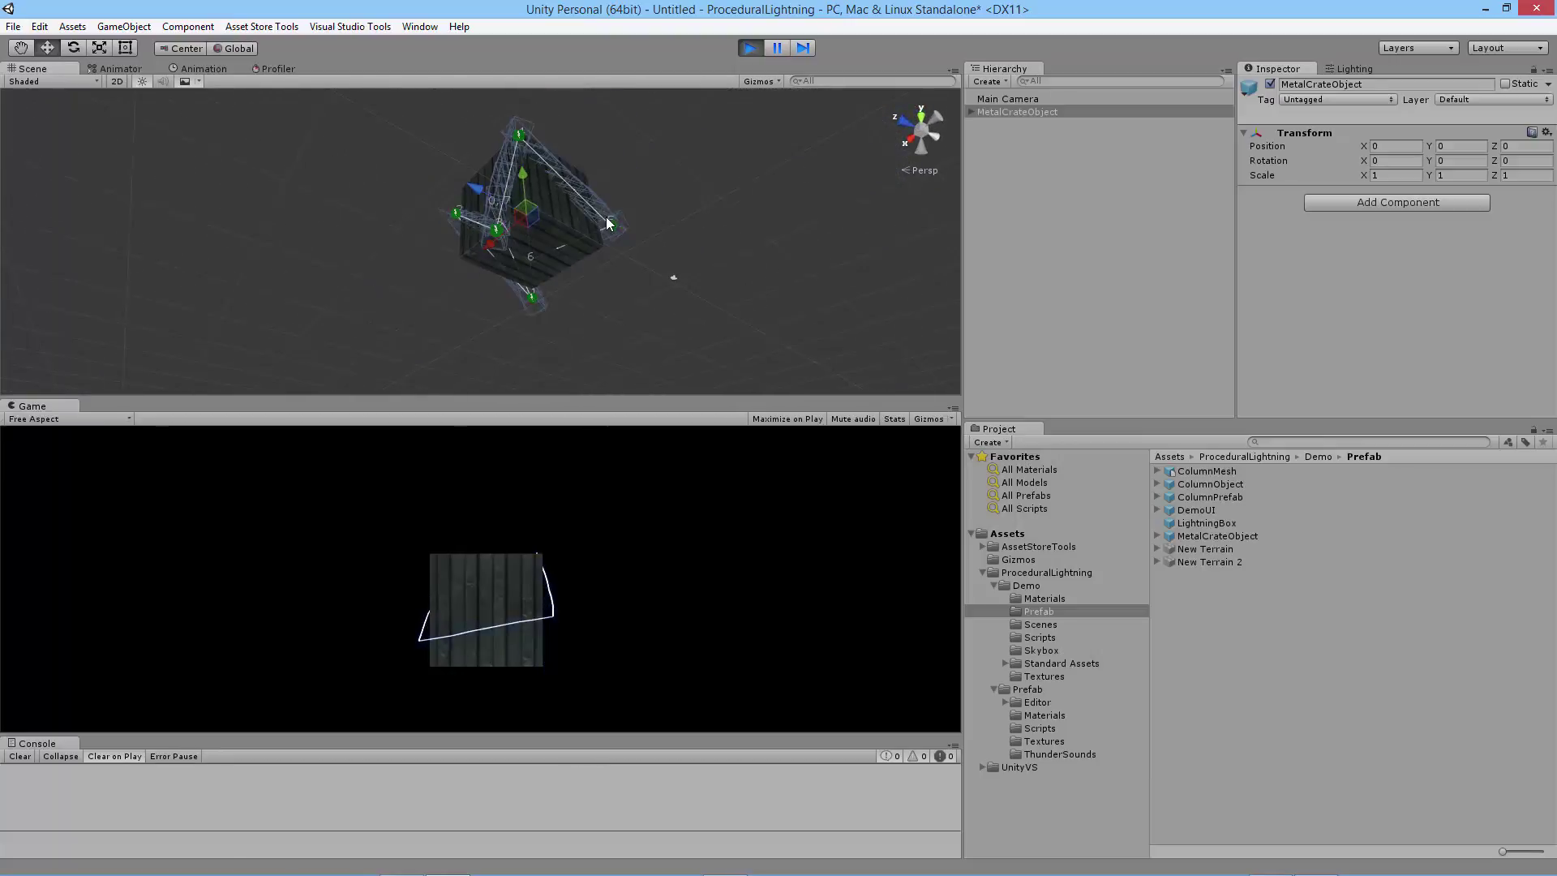
scroll(640, 253, up, 4)
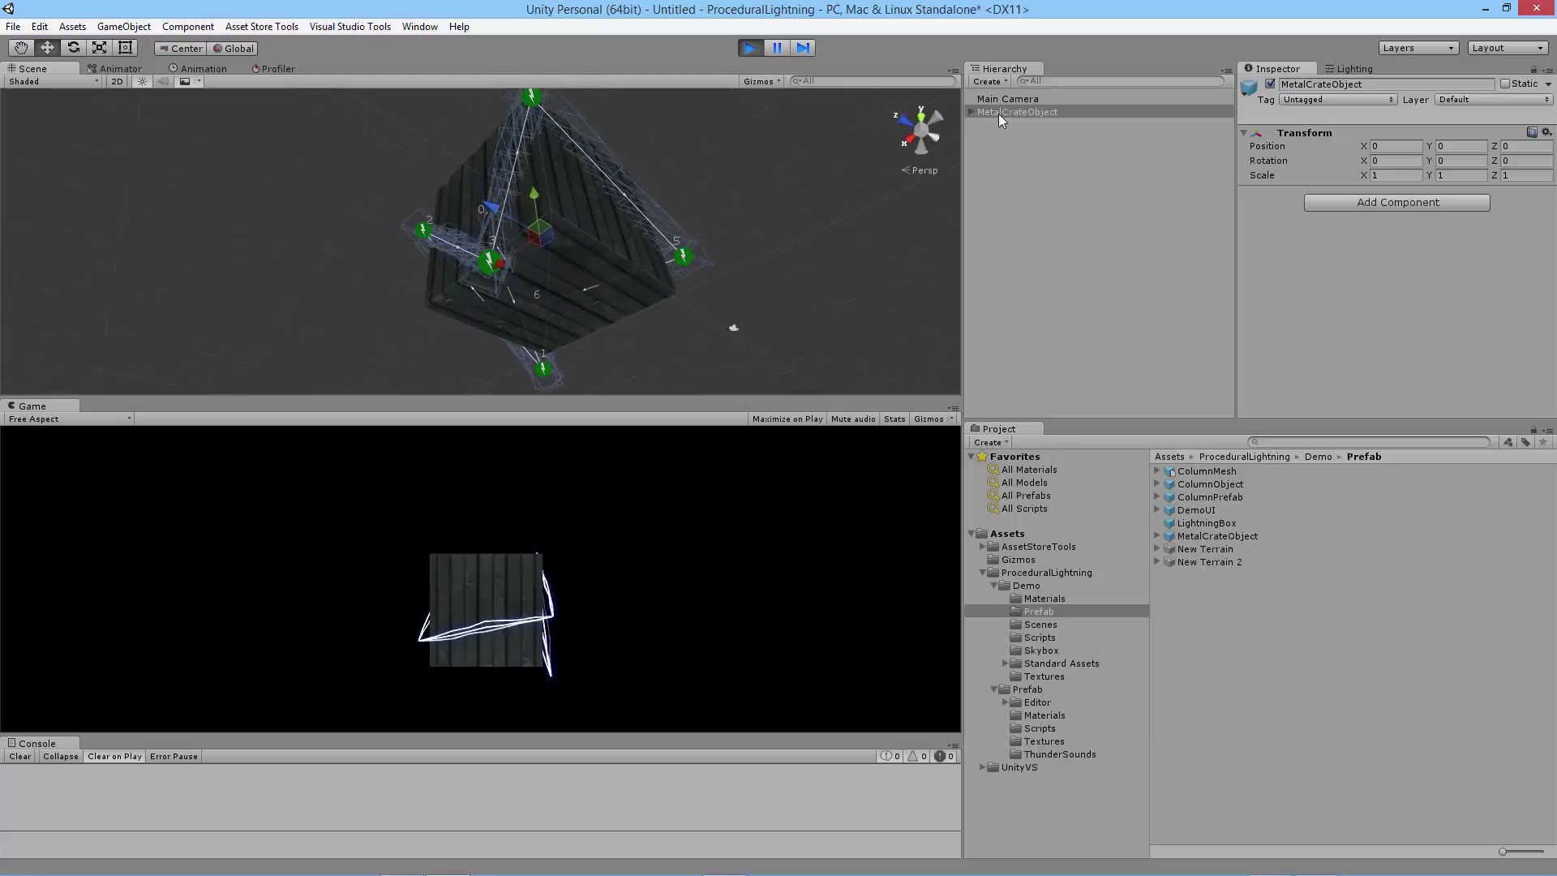
- Expand MetalCrateObject and MetalCrate in the Hierarchy to reveal path points Point1–Point7
click(972, 111)
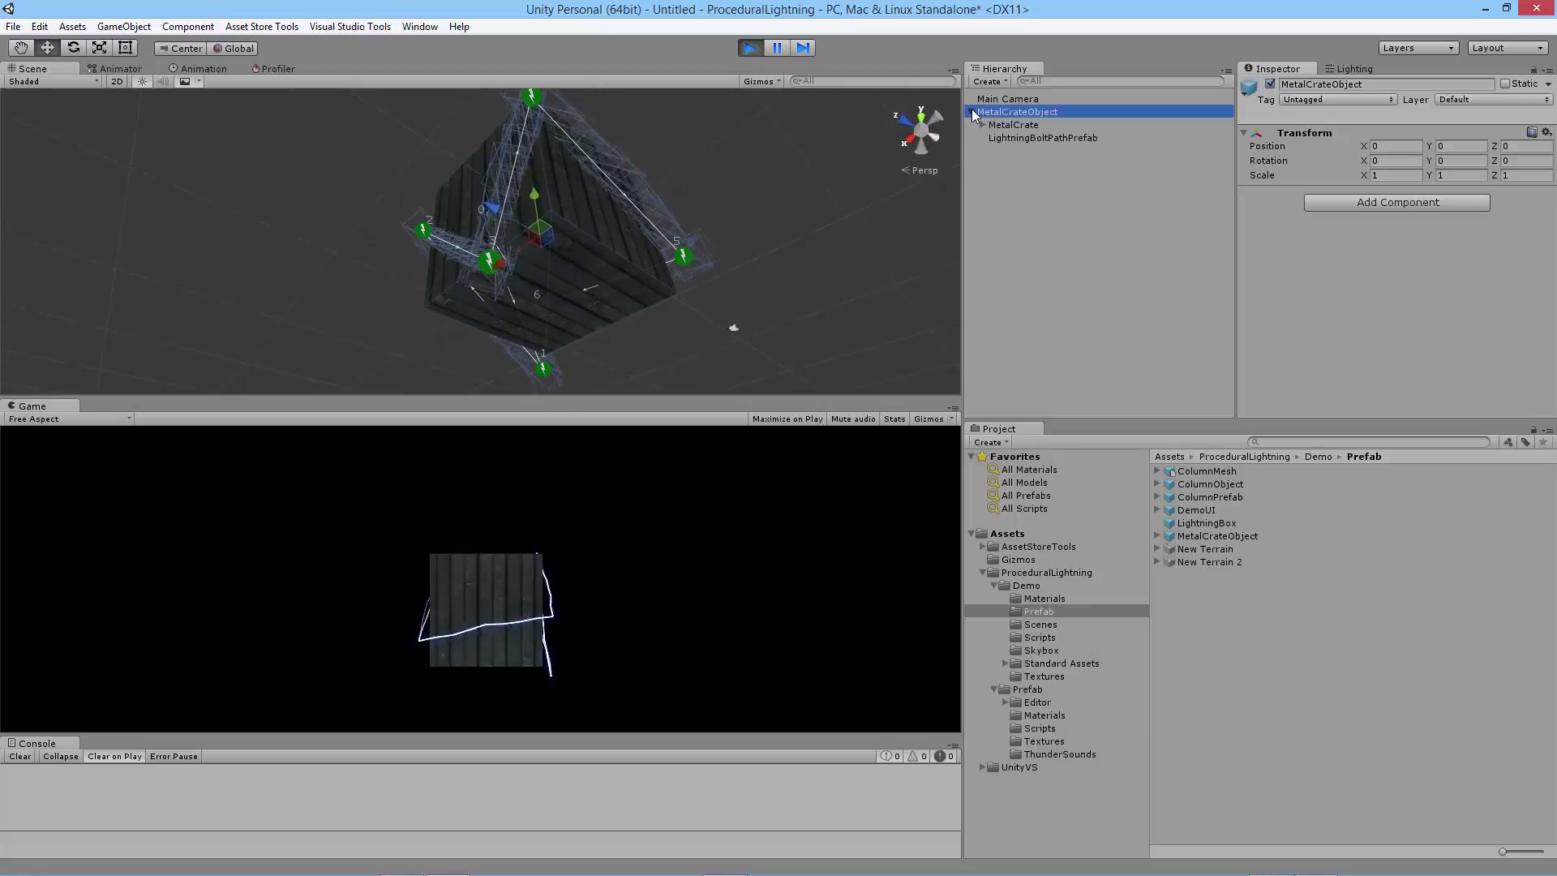
click(1010, 138)
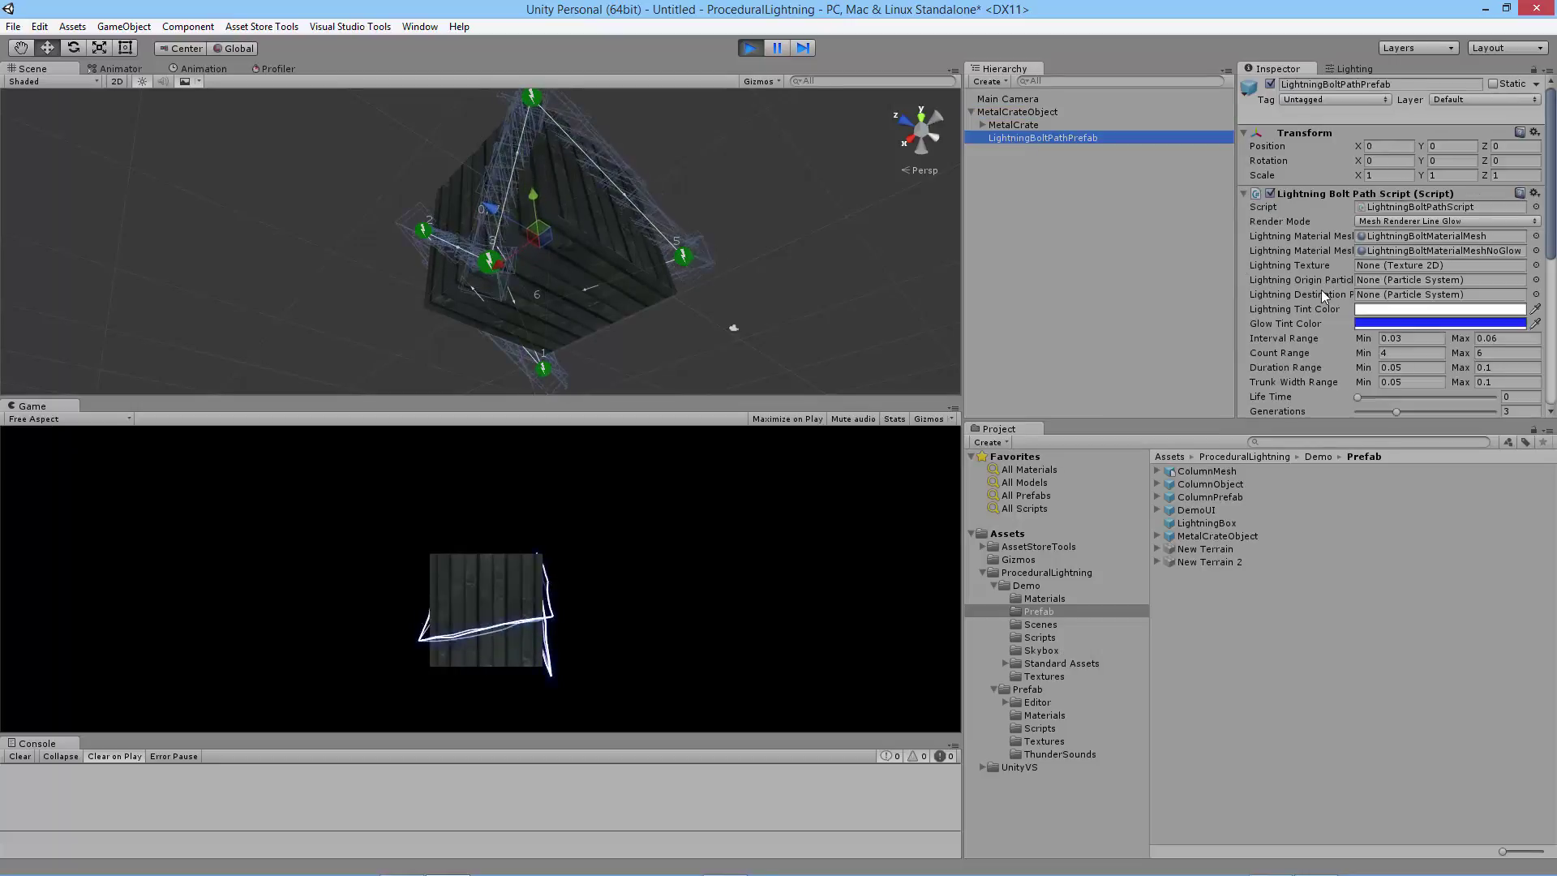
scroll(1322, 290, down, 6)
scroll(1321, 290, up, 6)
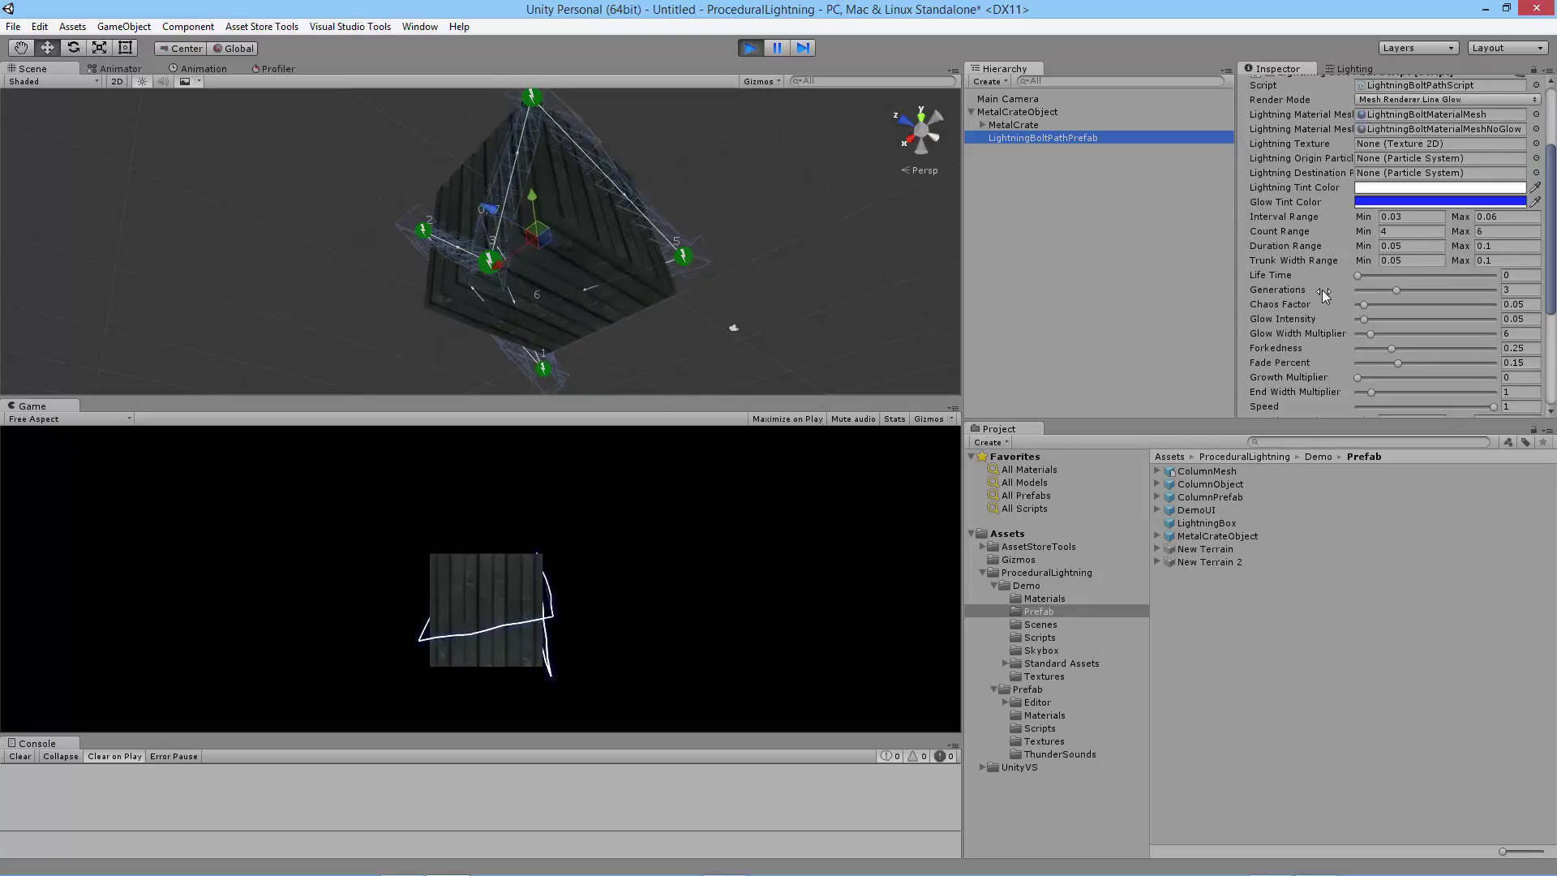
click(1024, 125)
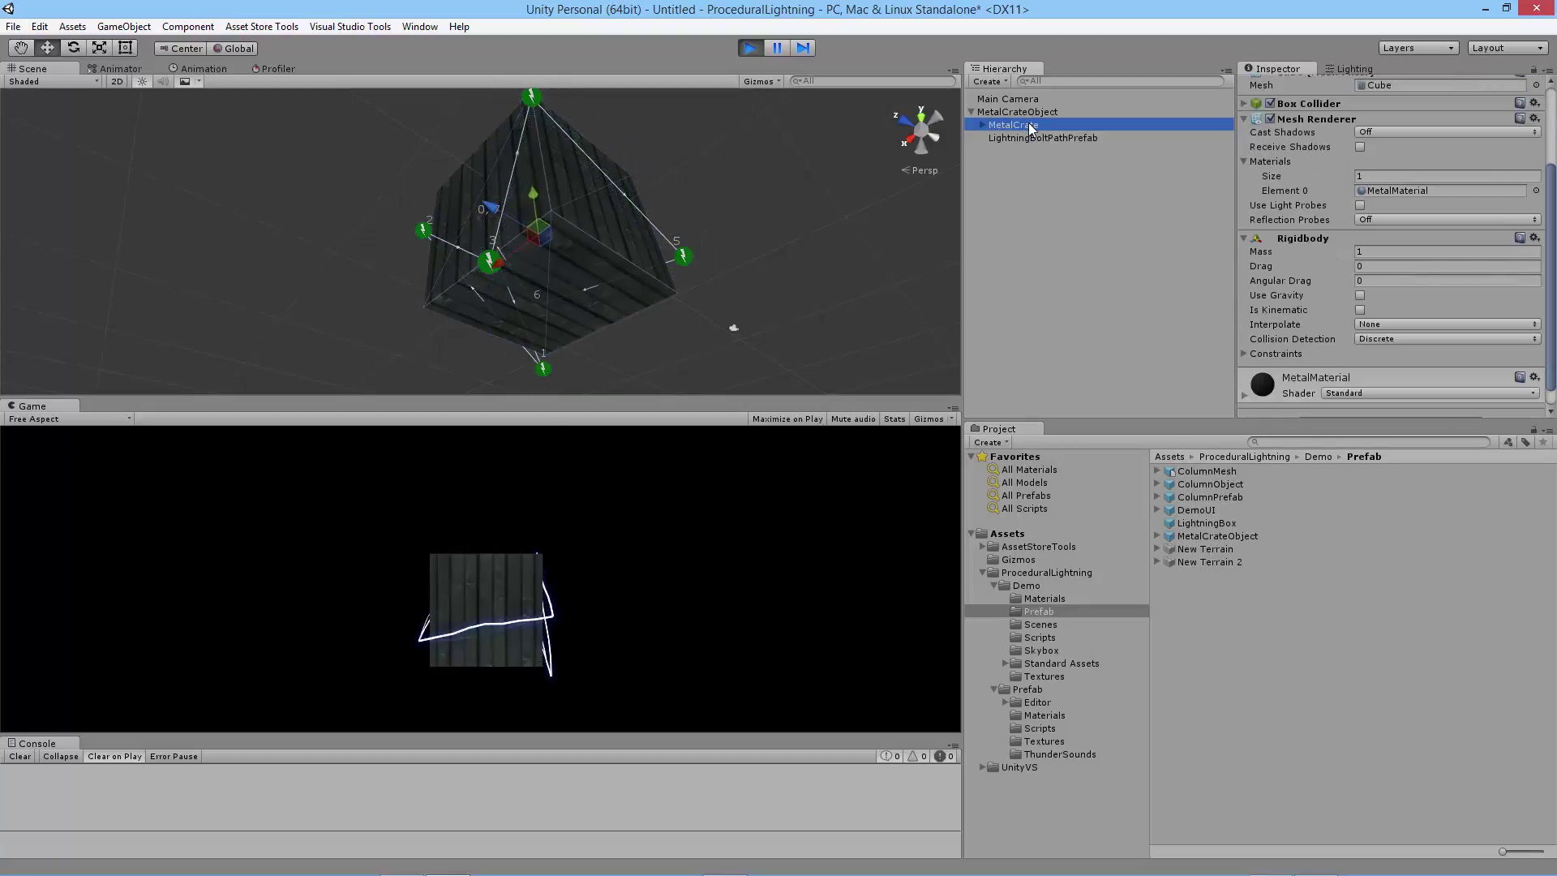
click(982, 125)
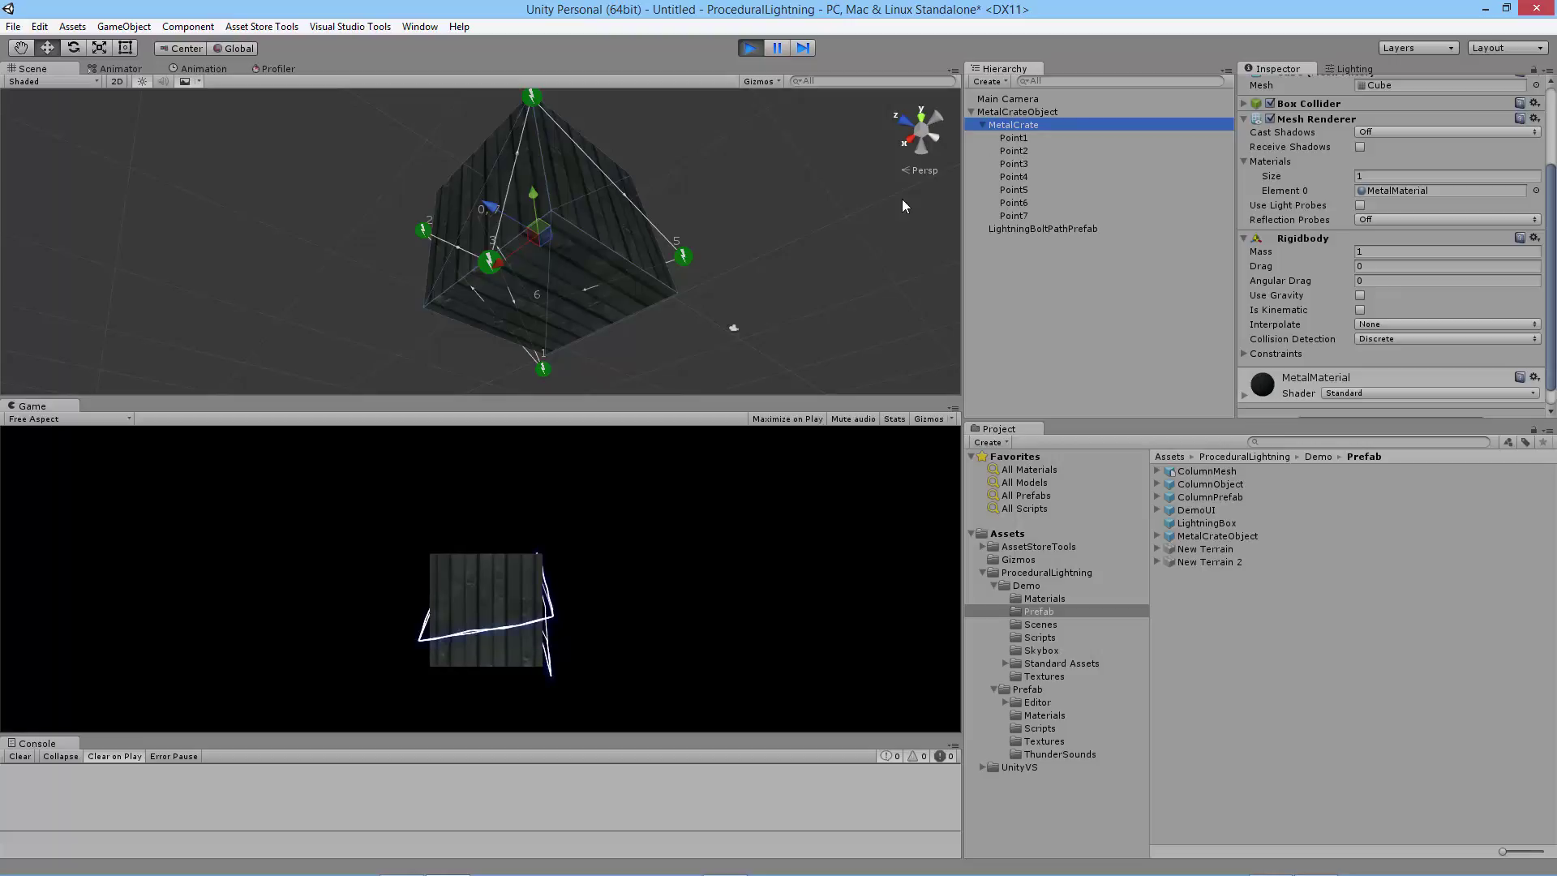
- Select the numbered path point gizmos (labels 1, 2, 3, 5 and the top point) to check their positions
alt+drag(778, 200, 765, 201)
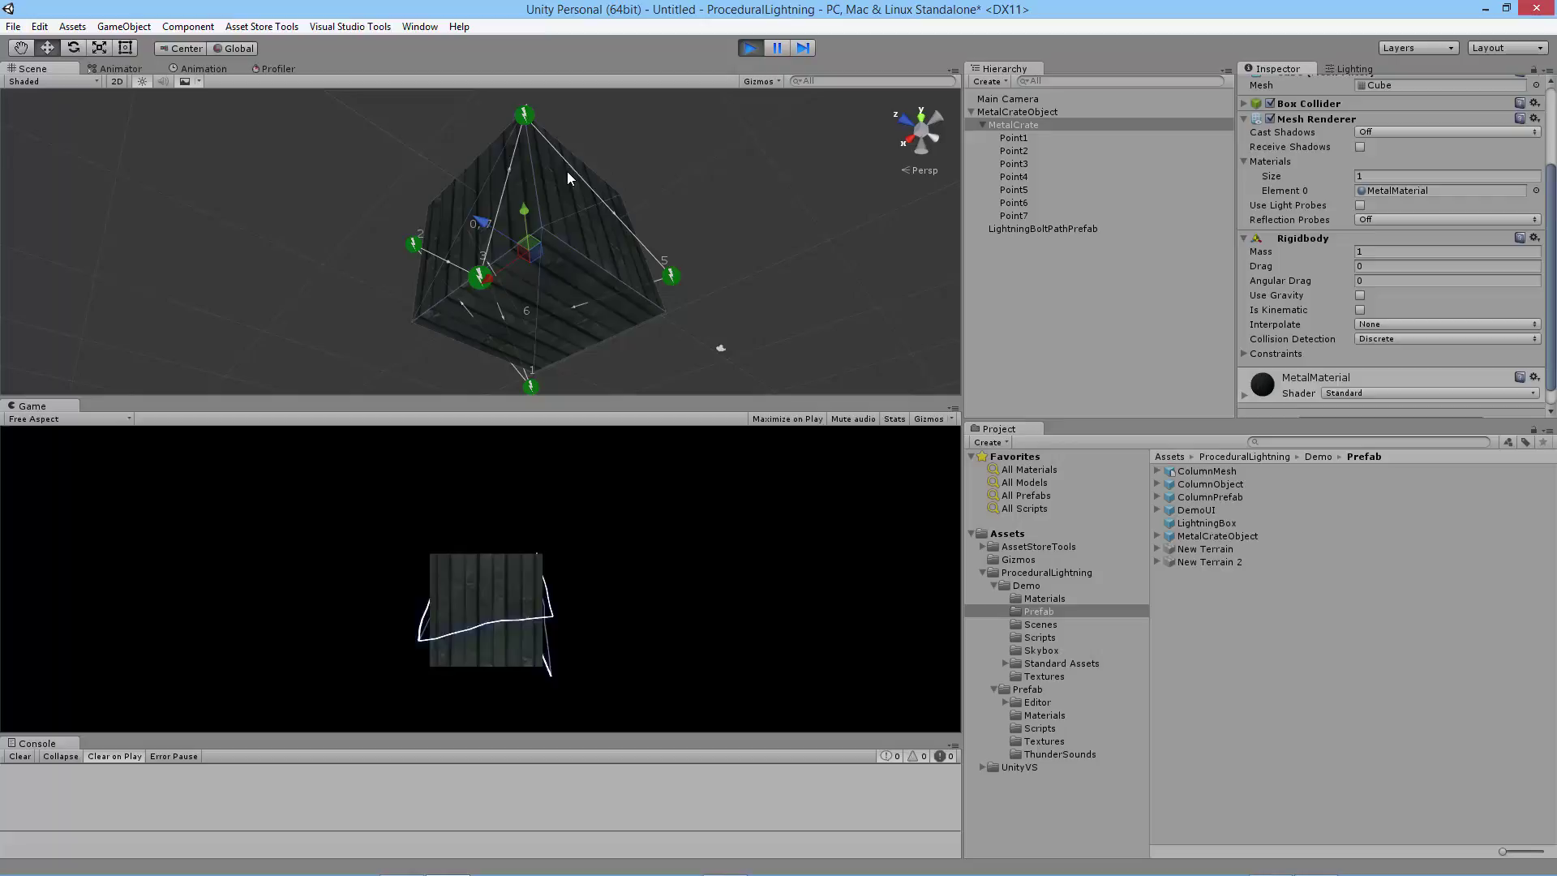
click(525, 117)
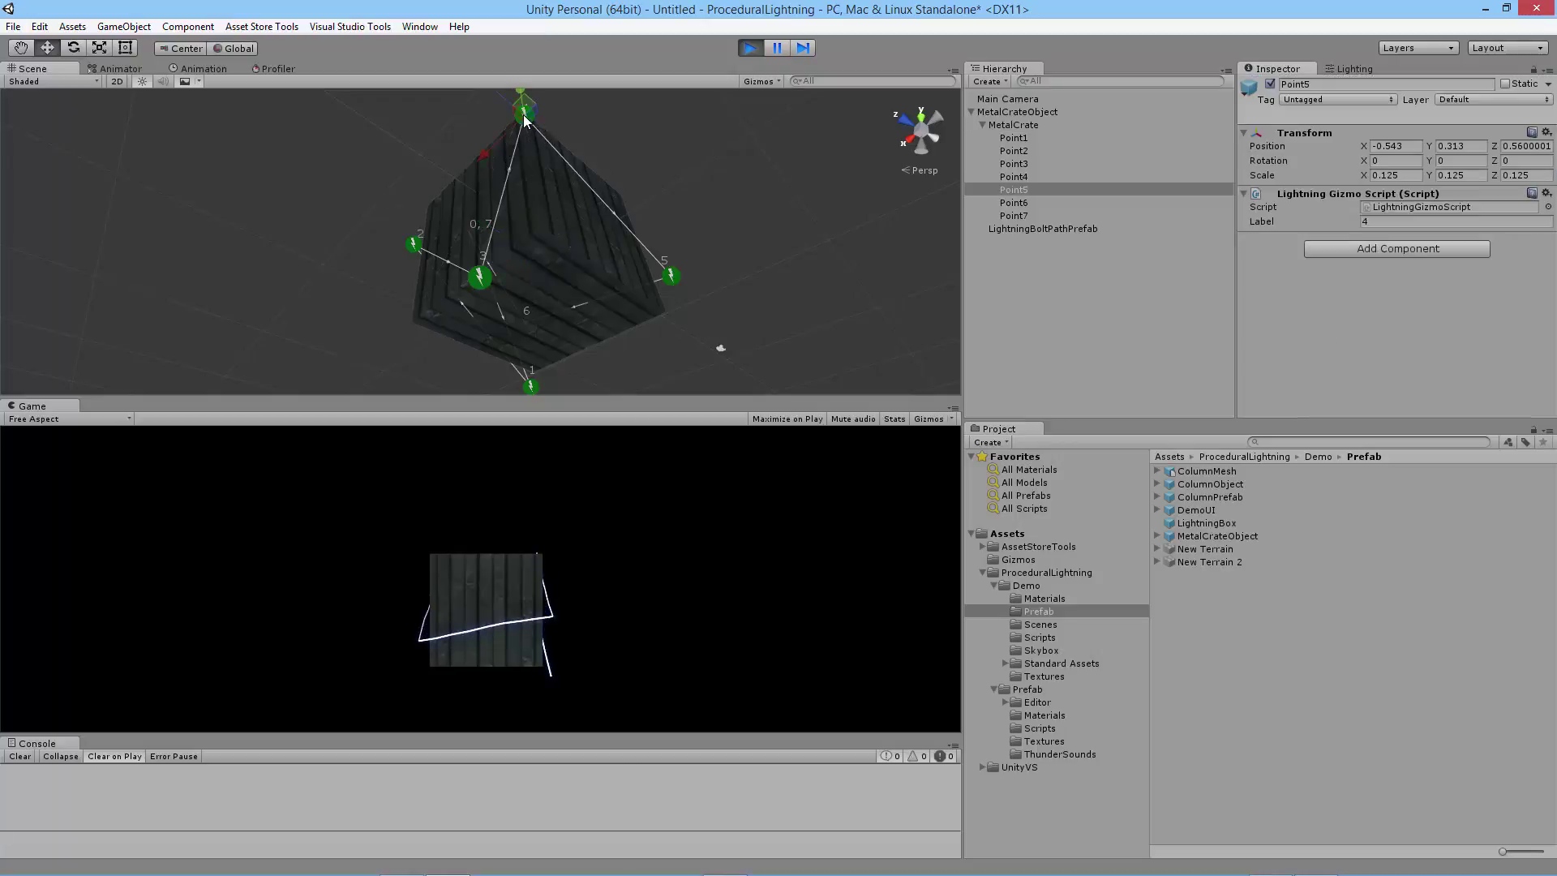
click(672, 277)
click(529, 389)
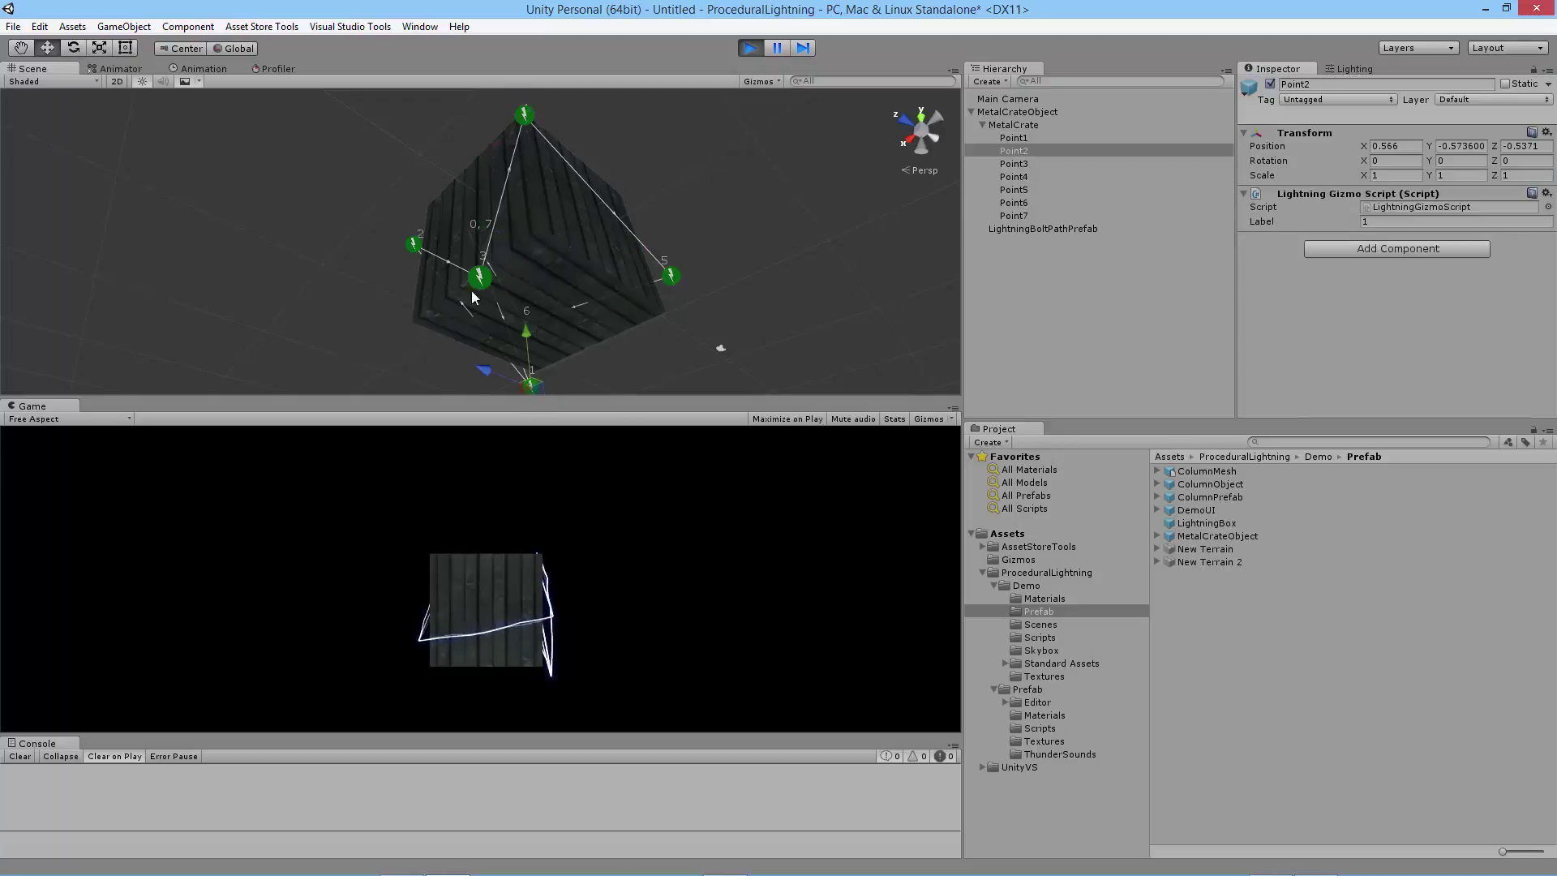
click(414, 243)
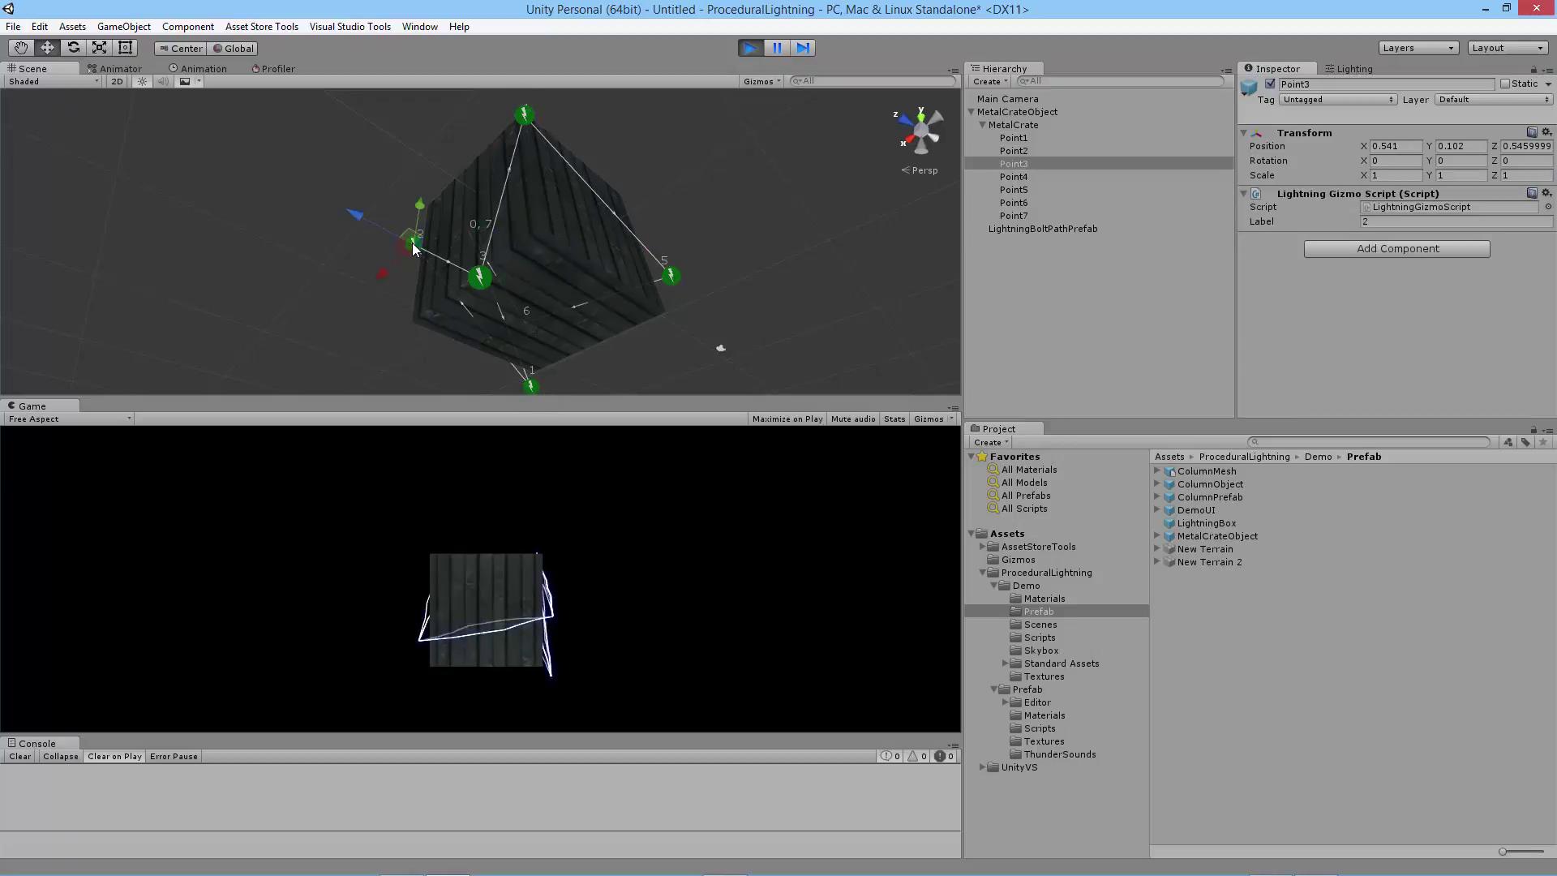
click(480, 278)
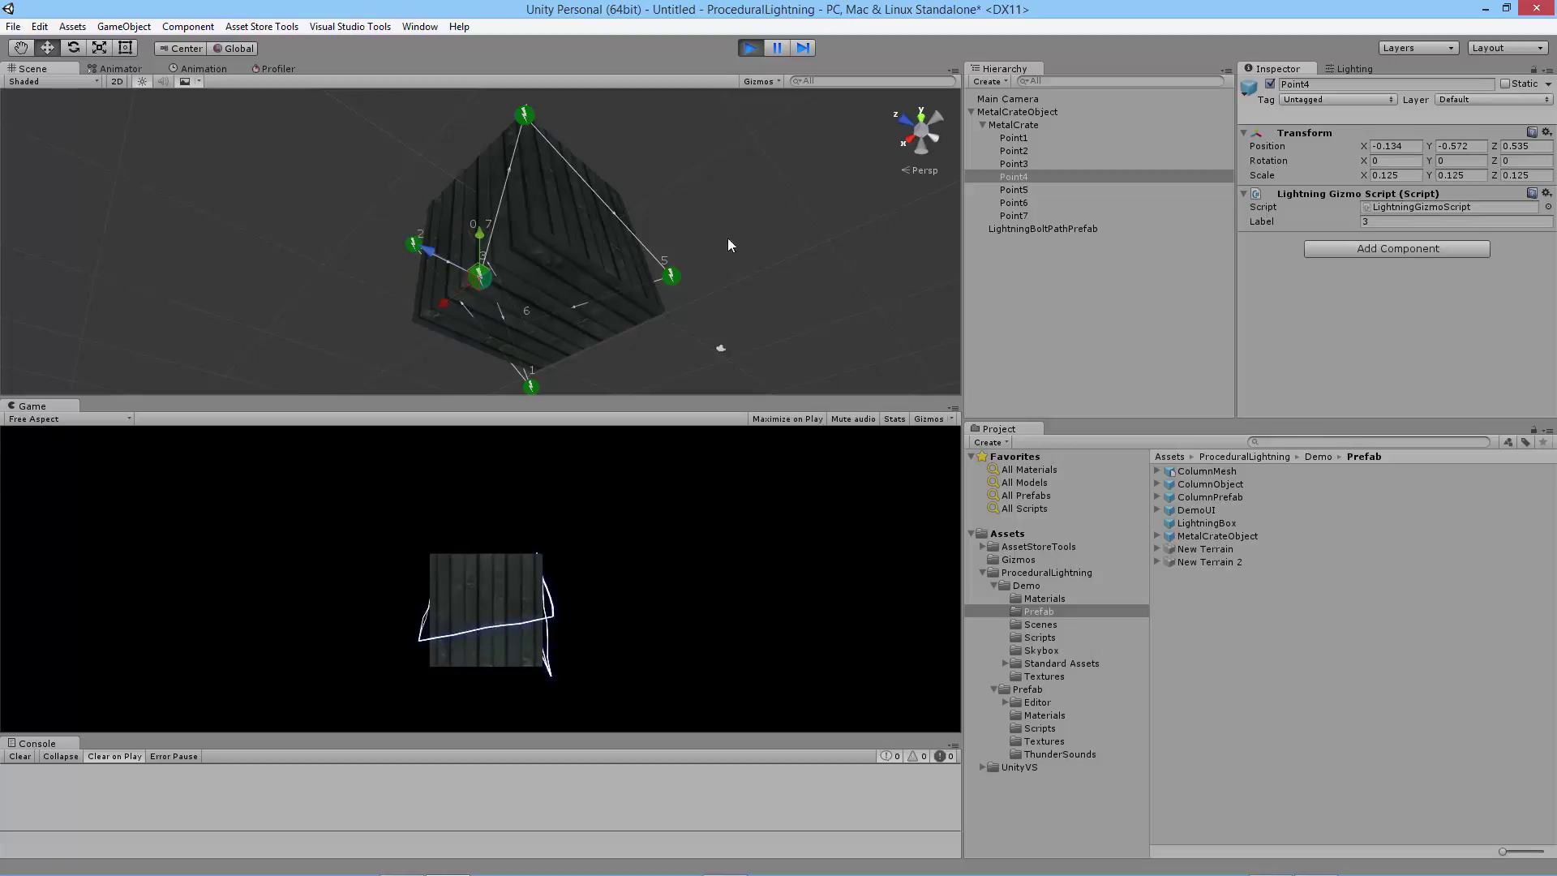
click(676, 278)
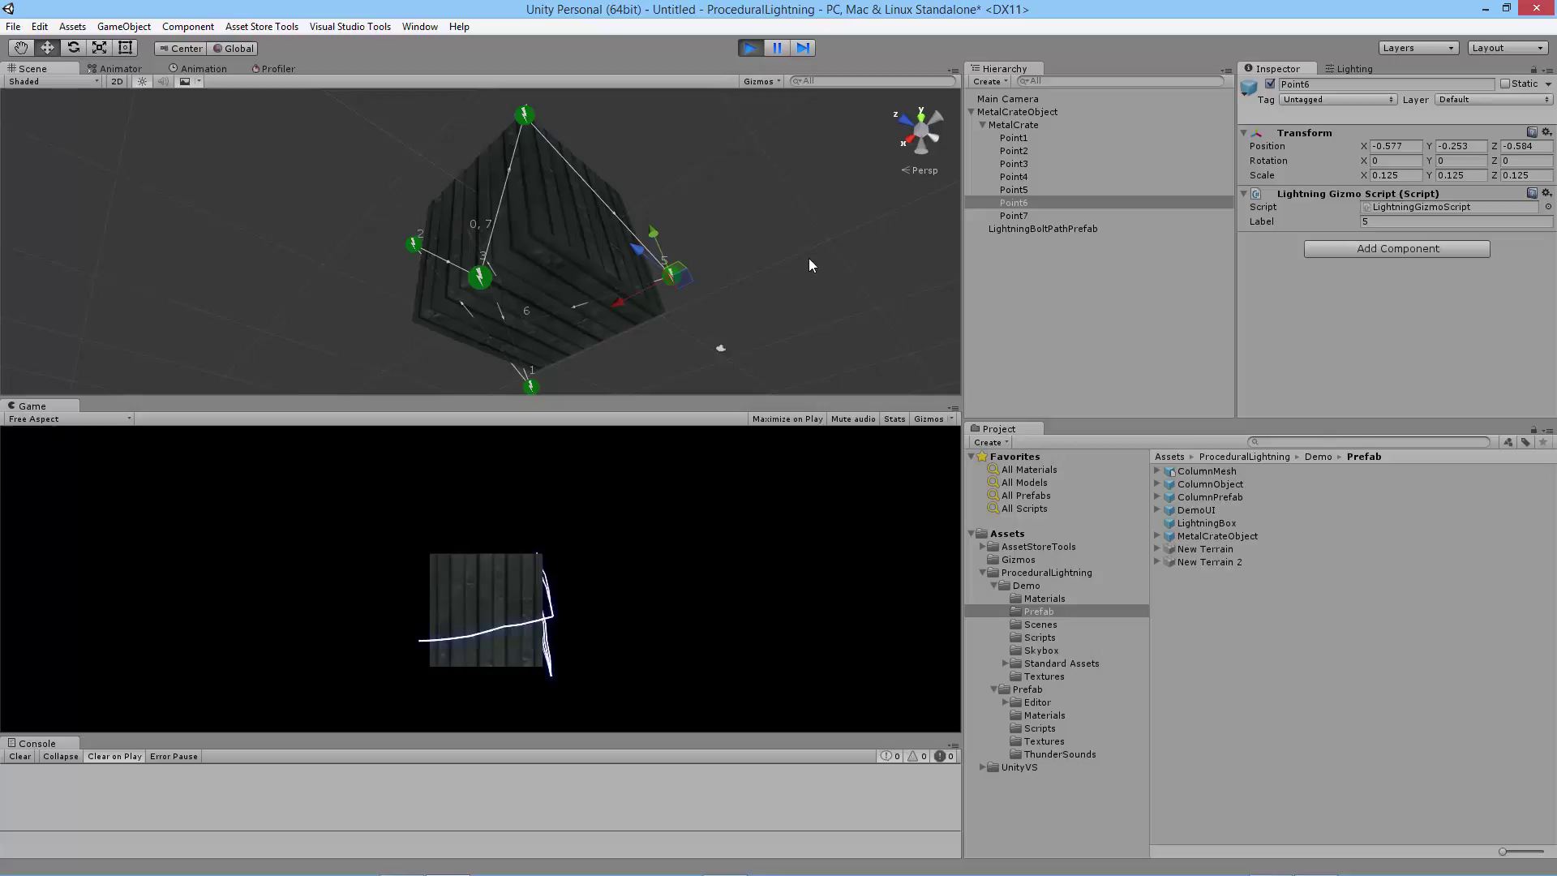
- Select LightningBoltPathPrefab to show its Lightning Bolt Path Script settings in the Inspector
click(1024, 227)
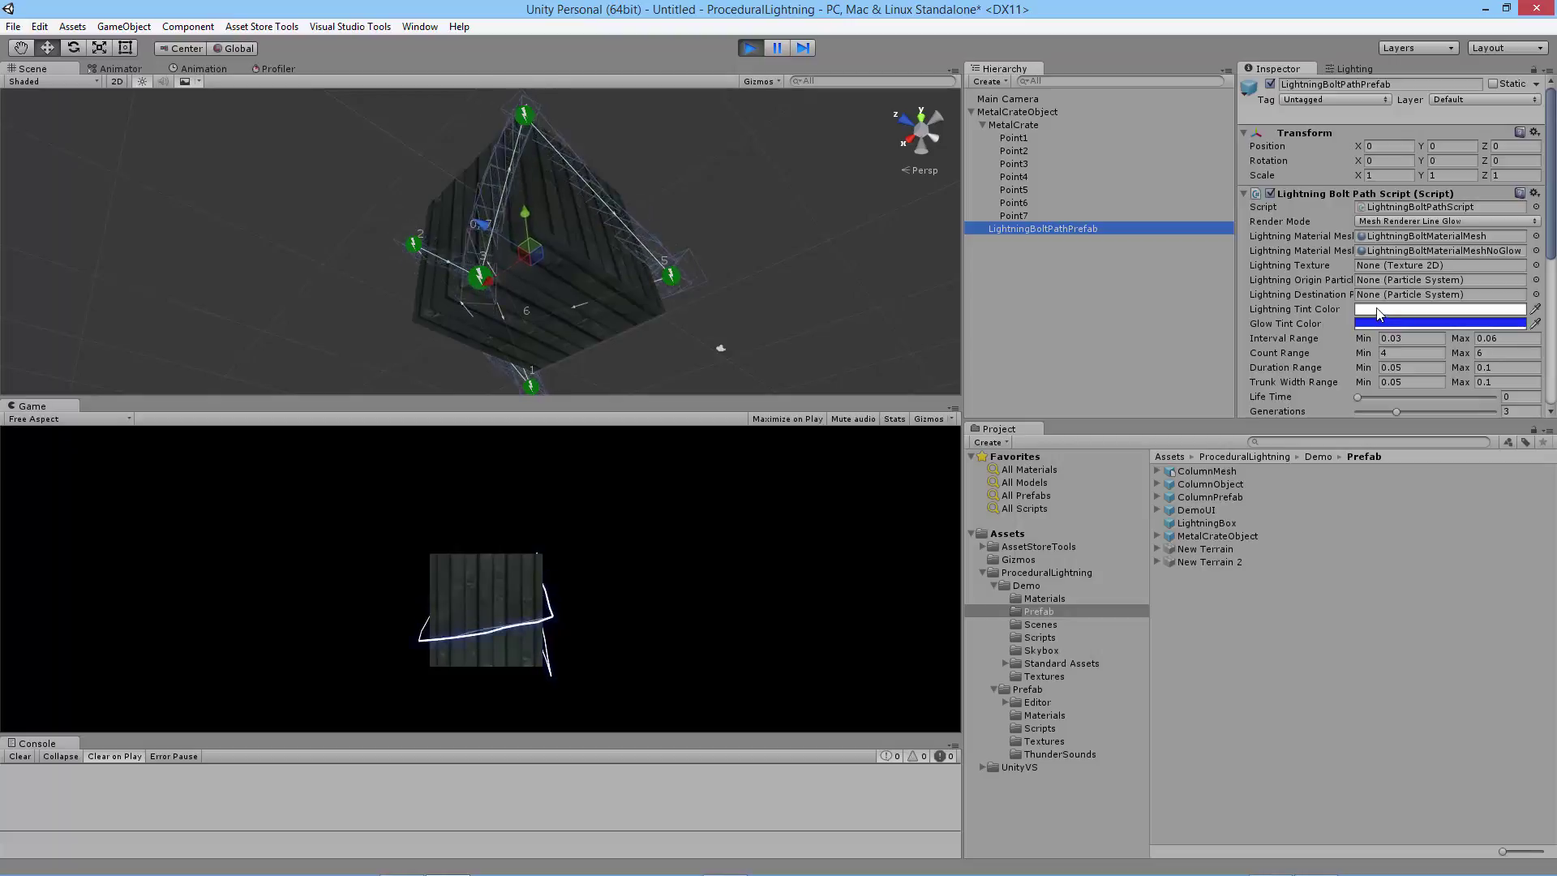
- Try yellow-green shades for the Glow Tint Color in the colour picker
click(1430, 323)
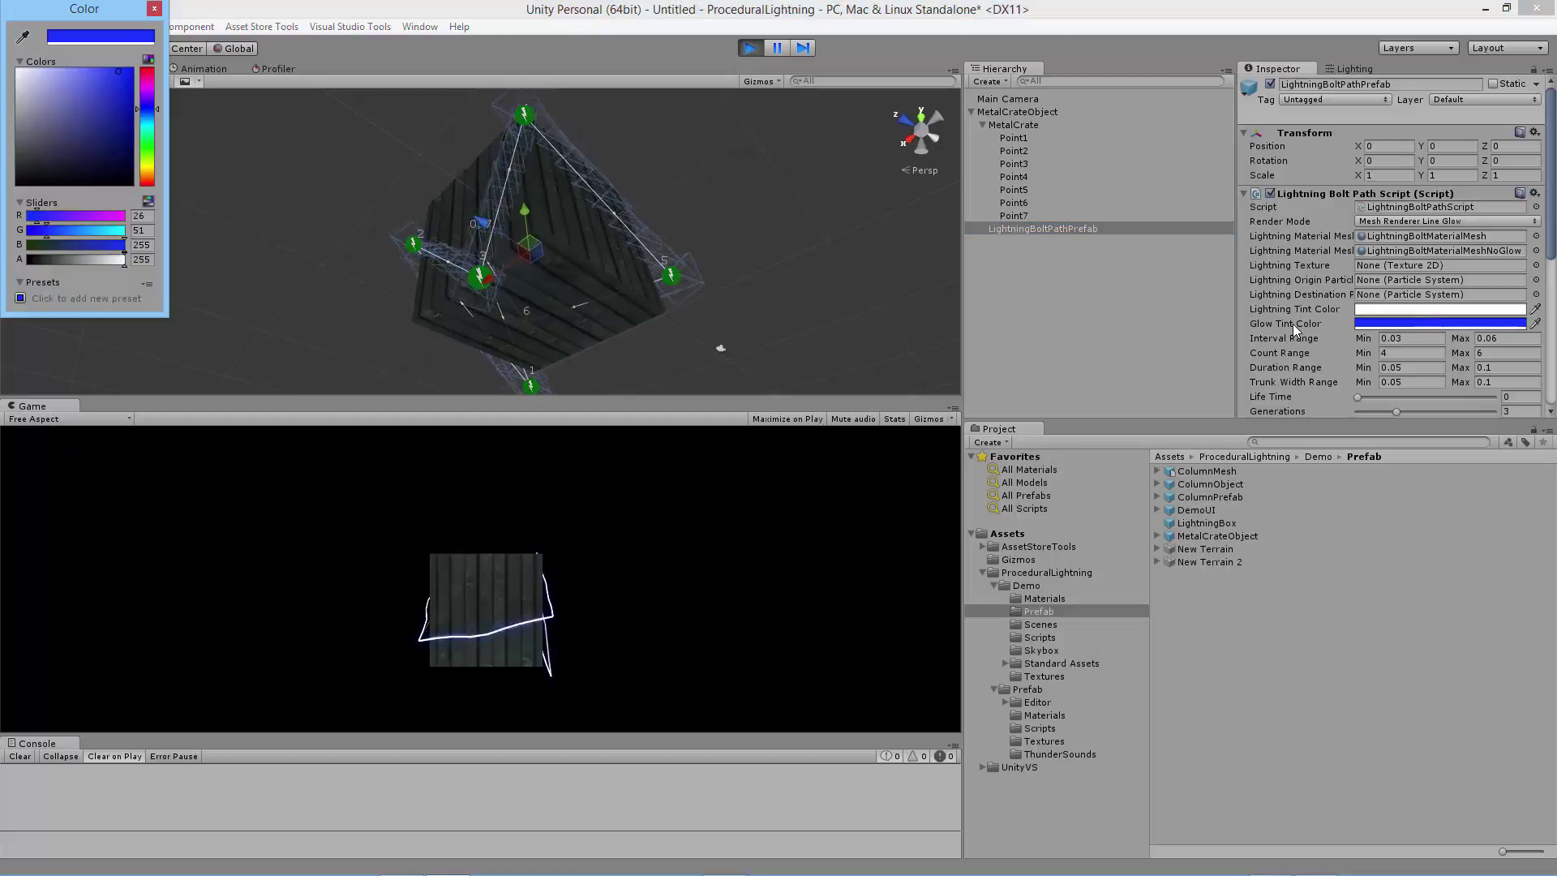
click(151, 162)
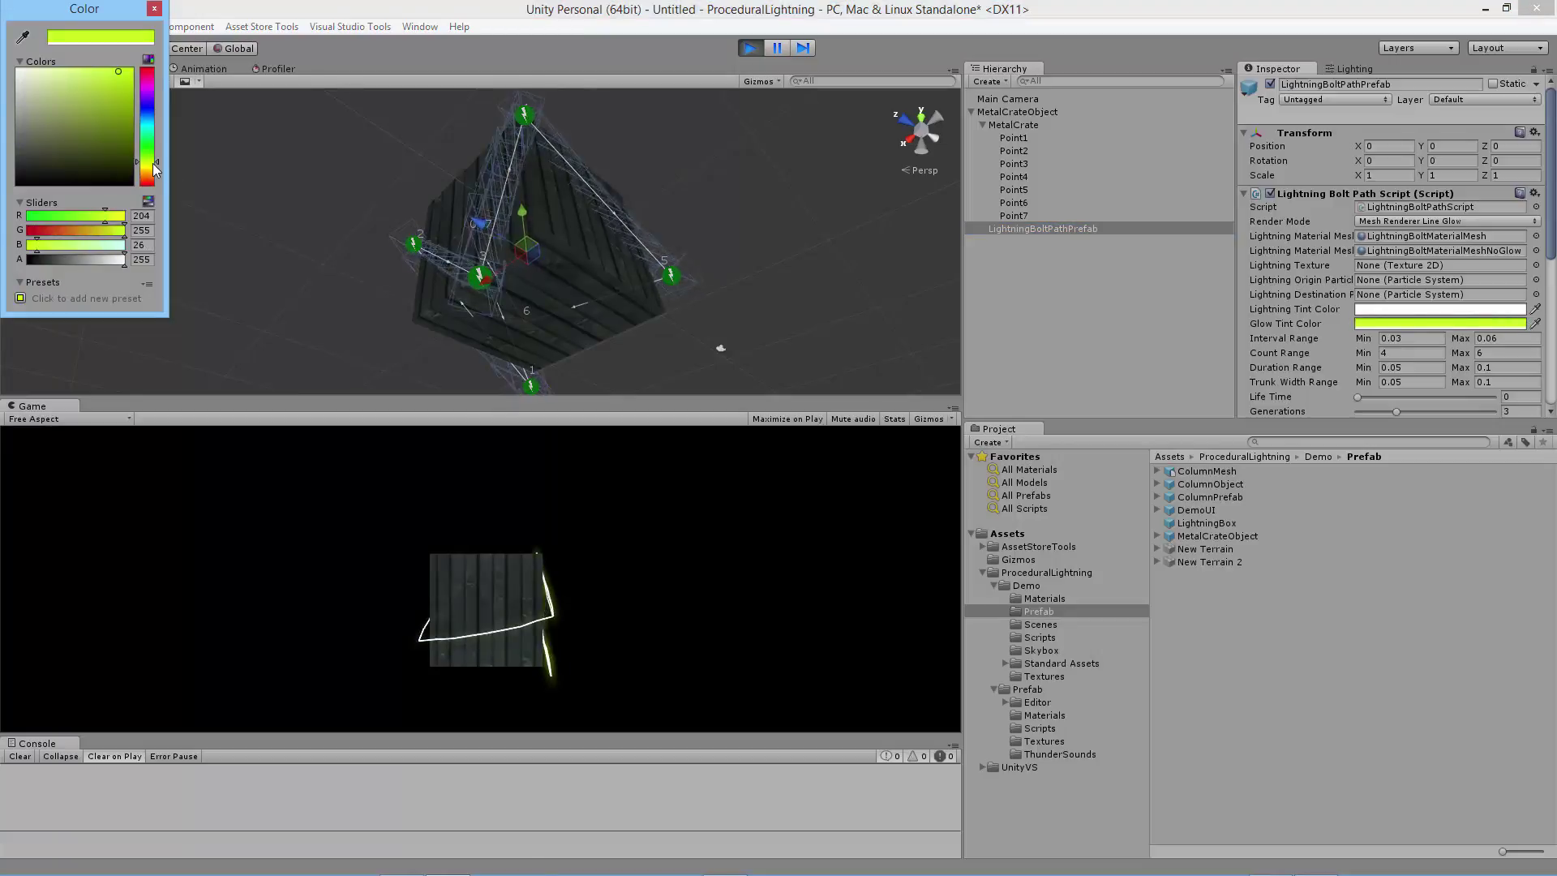
click(90, 138)
mouse_move(102, 141)
mouse_down()
mouse_move(133, 196)
mouse_move(55, 118)
mouse_move(142, 93)
mouse_move(140, 73)
mouse_move(136, 148)
mouse_up()
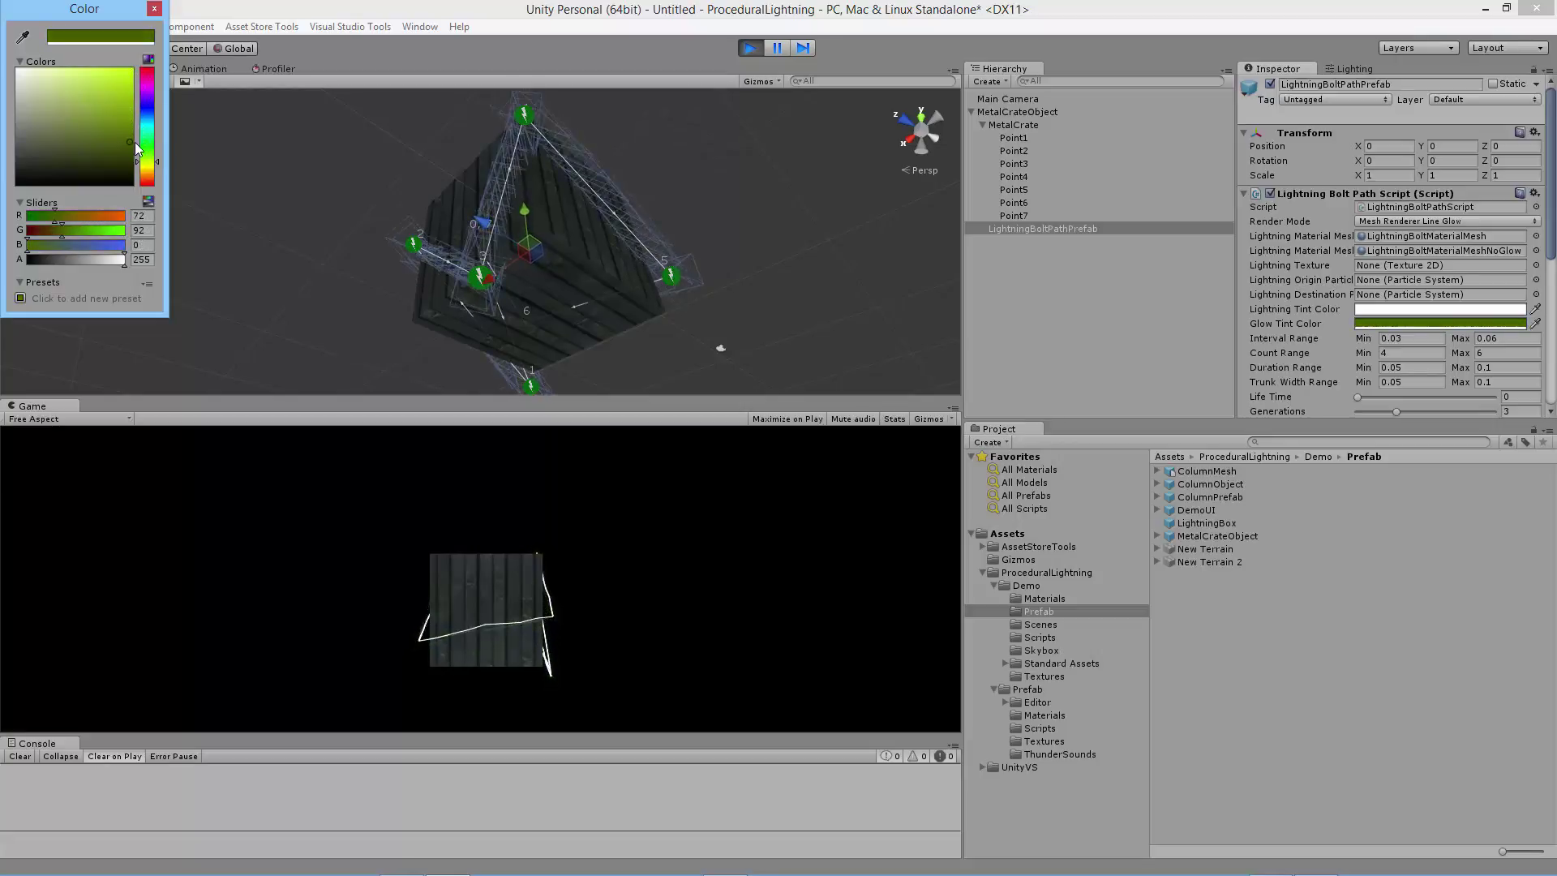
click(154, 9)
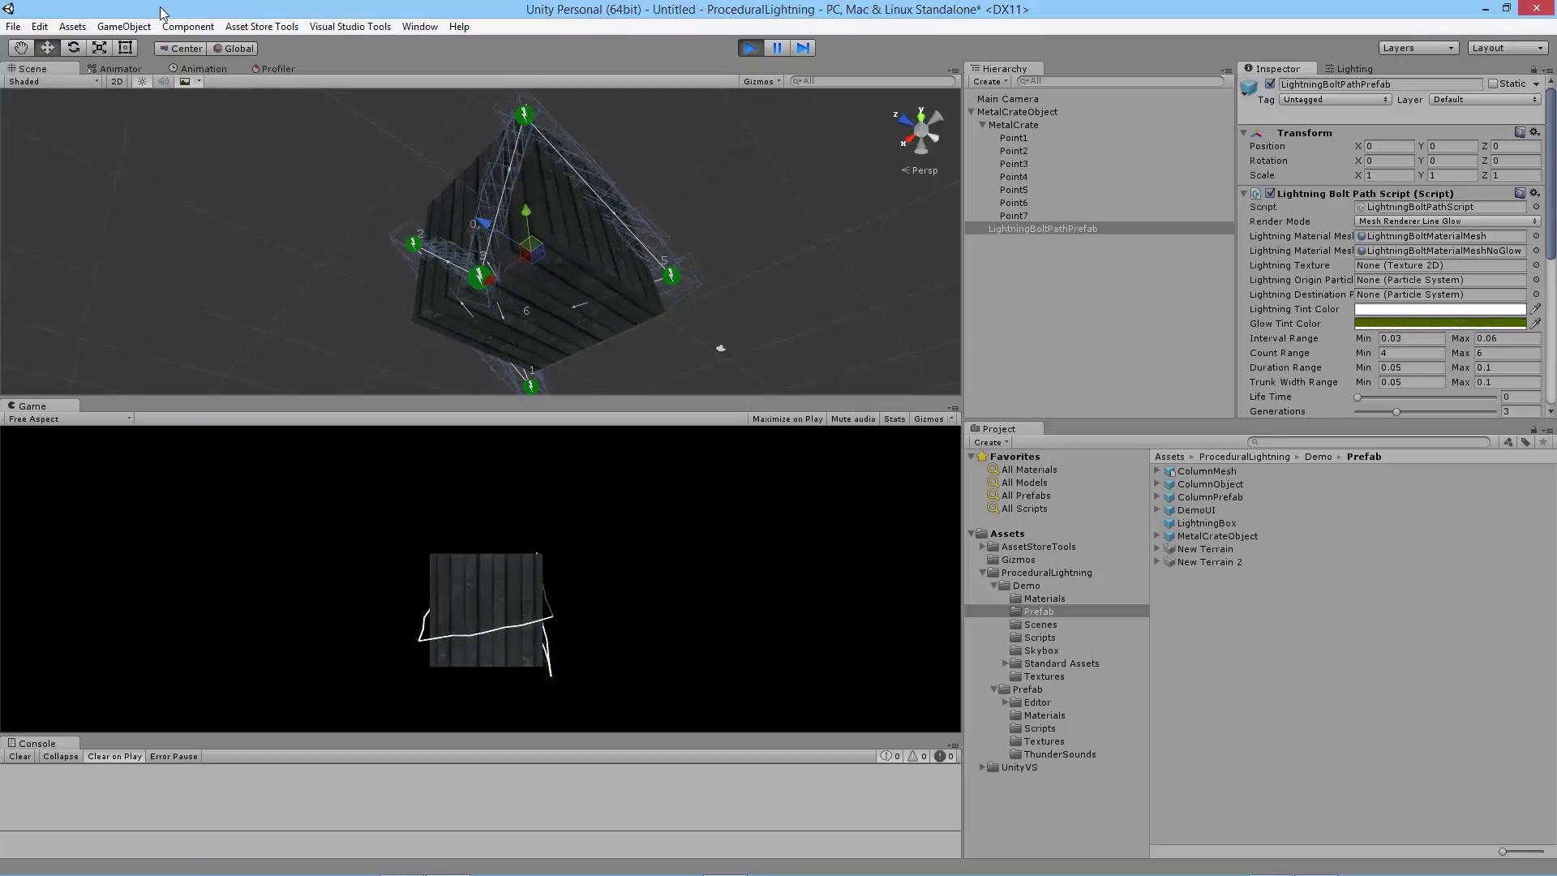
- Try a red lightning Tint Color, then close the colour picker
click(1406, 324)
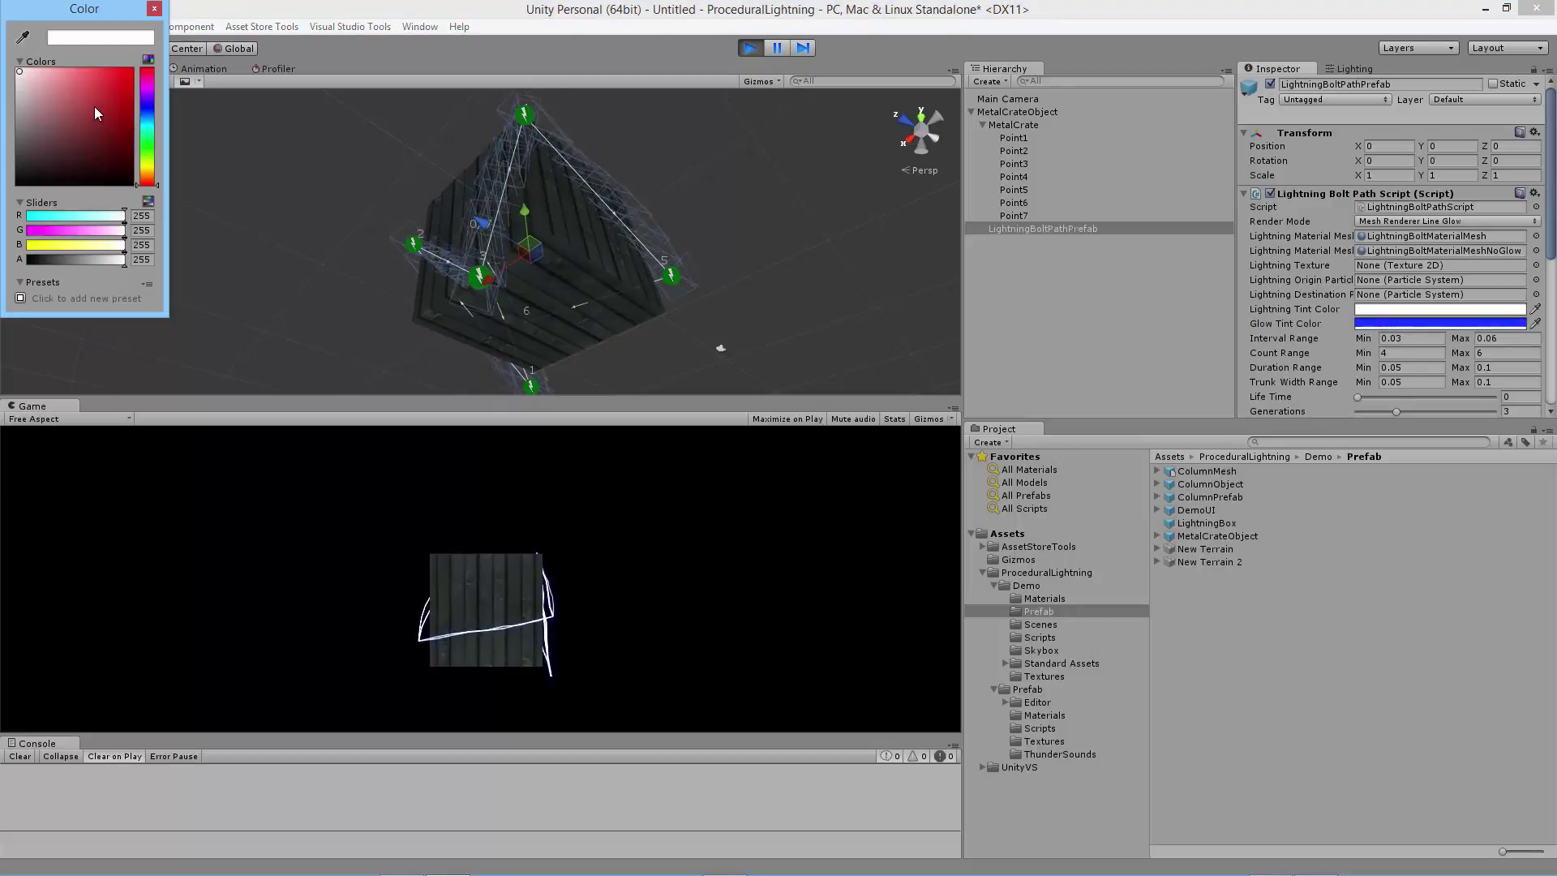
mouse_move(96, 114)
mouse_down()
mouse_move(193, 16)
mouse_move(5, 10)
mouse_up()
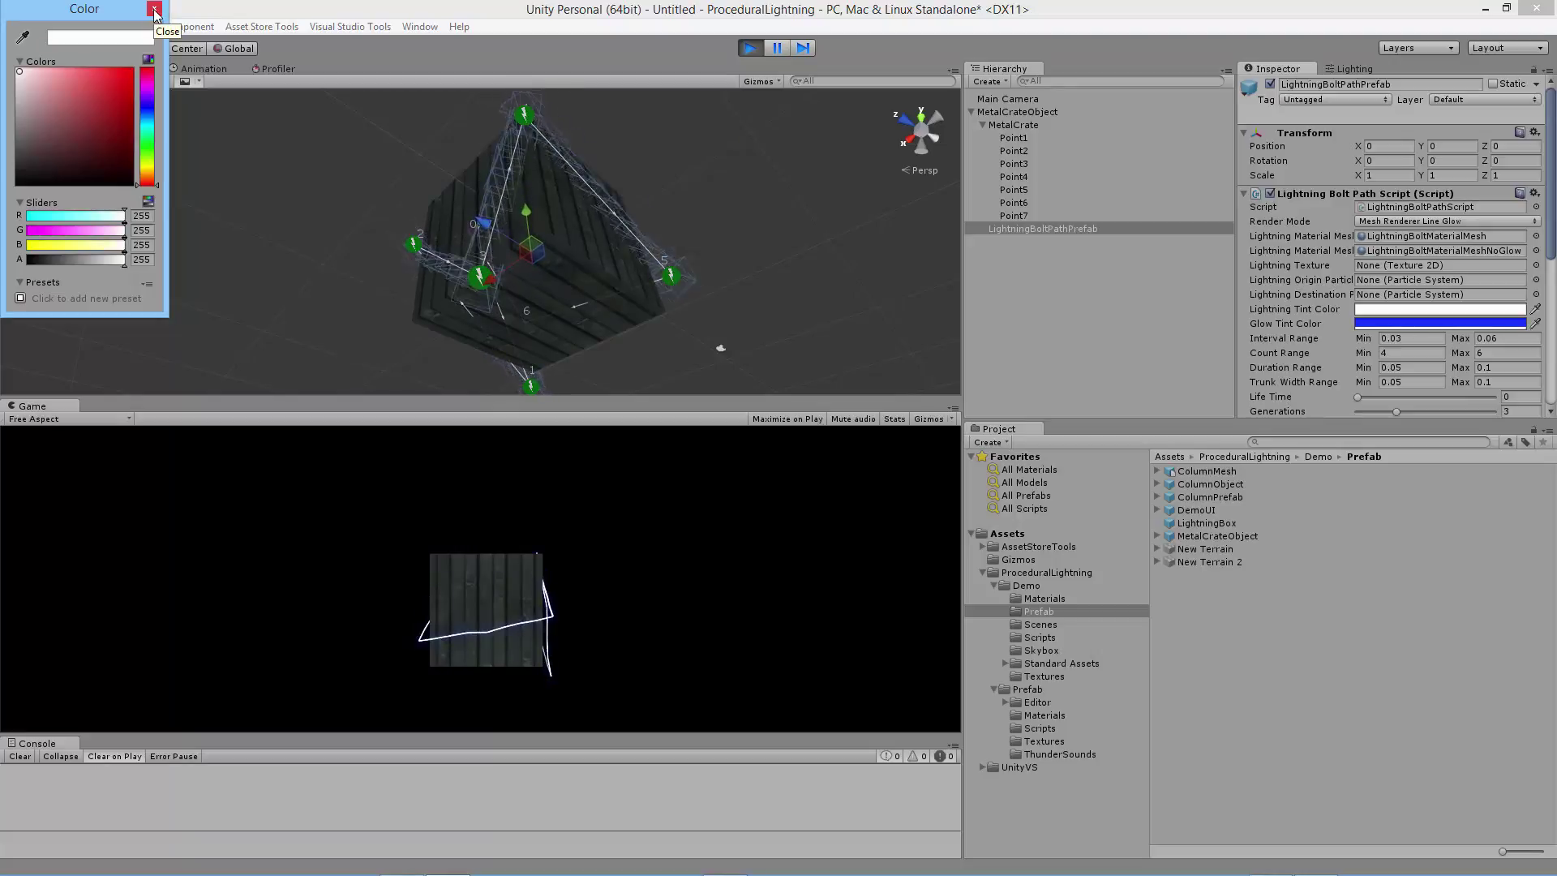
click(154, 10)
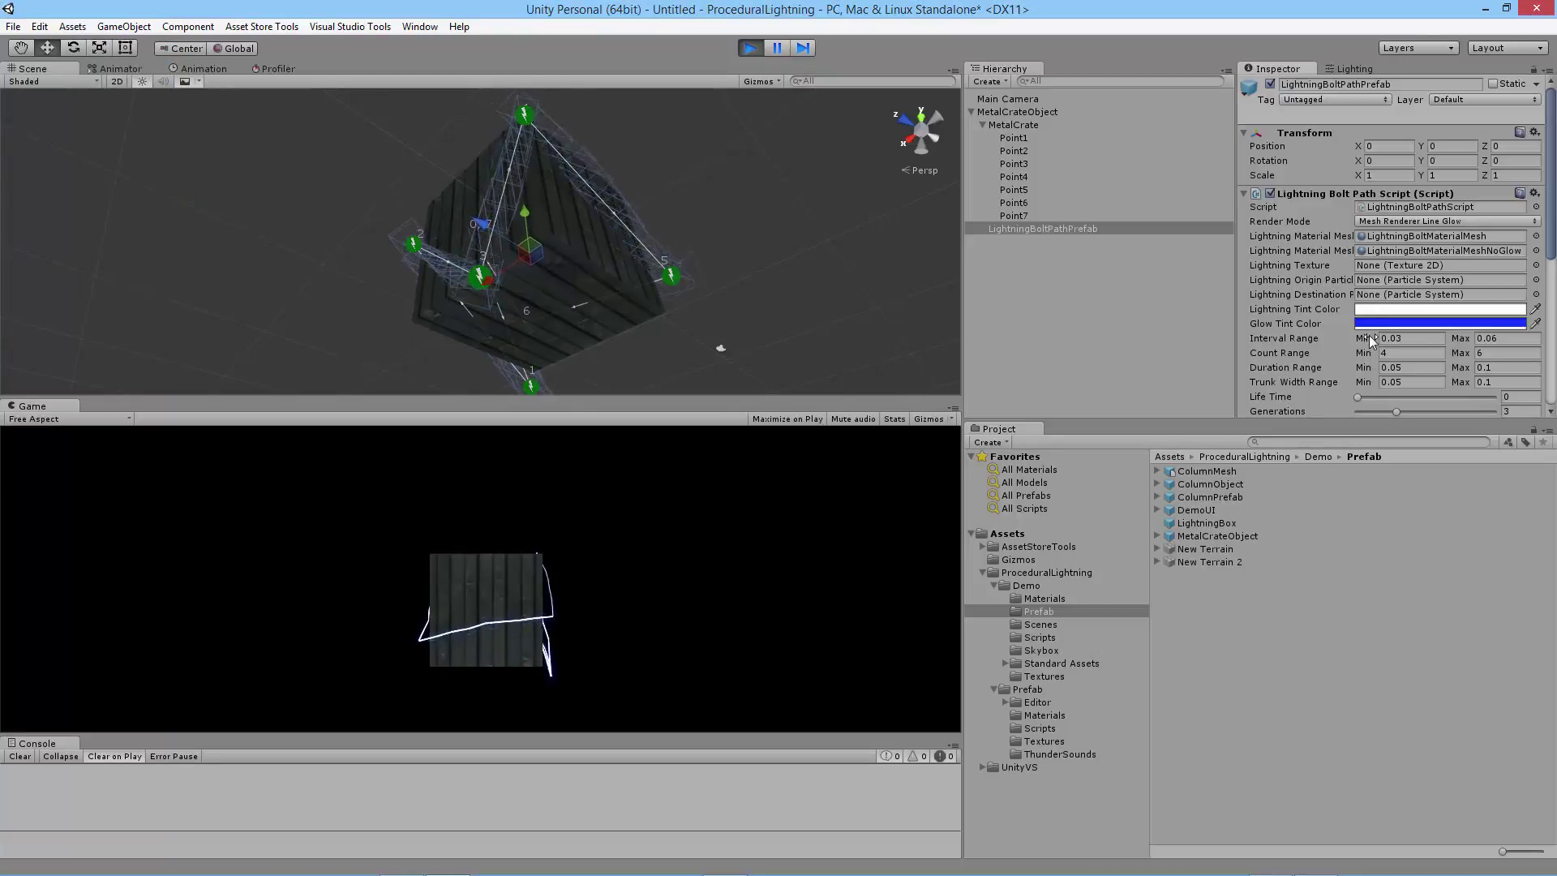
- Show the Demo Scenes folder listing DemoScene, DemoScenePath and DemoSceneStrike
scroll(1364, 302, down, 5)
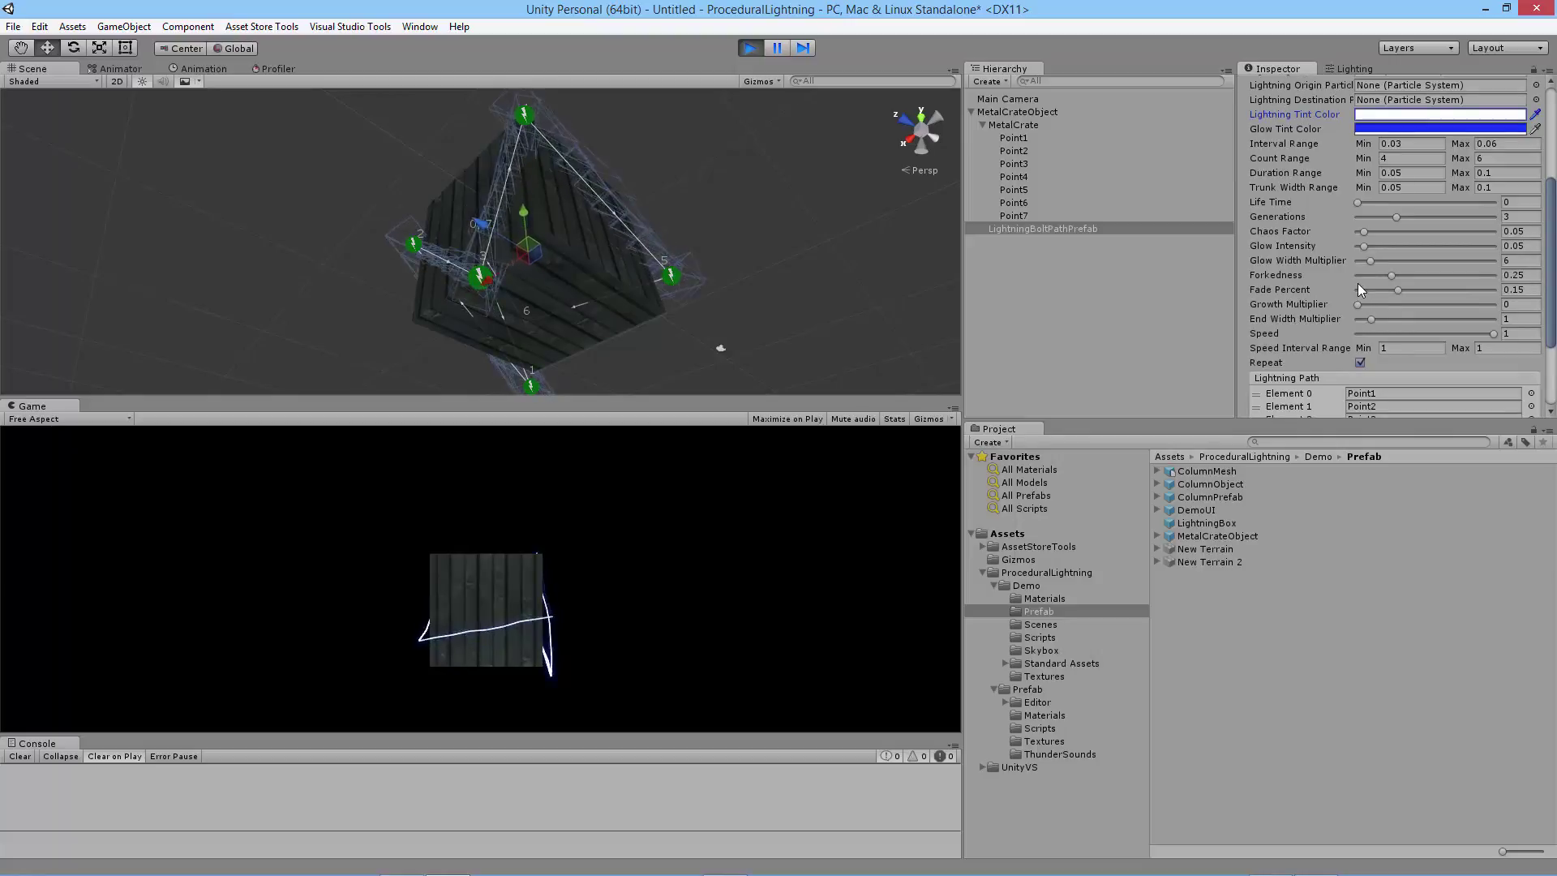
click(1035, 626)
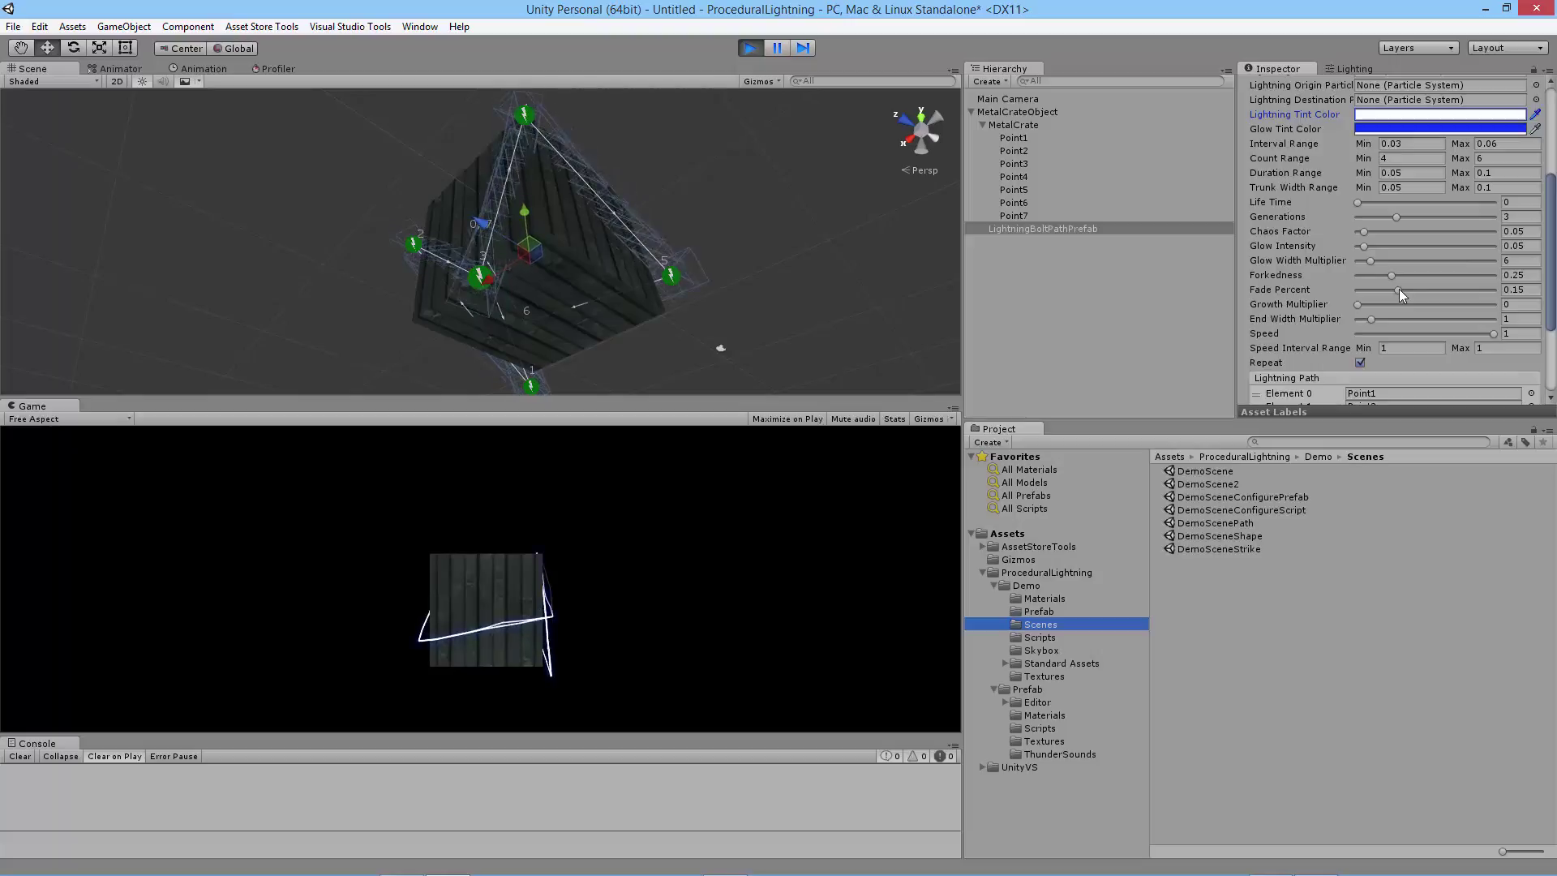
- Drag Fade Percent up to 0.5, then try Duration Range Min 1 and Max 2
drag(1398, 289, 1482, 294)
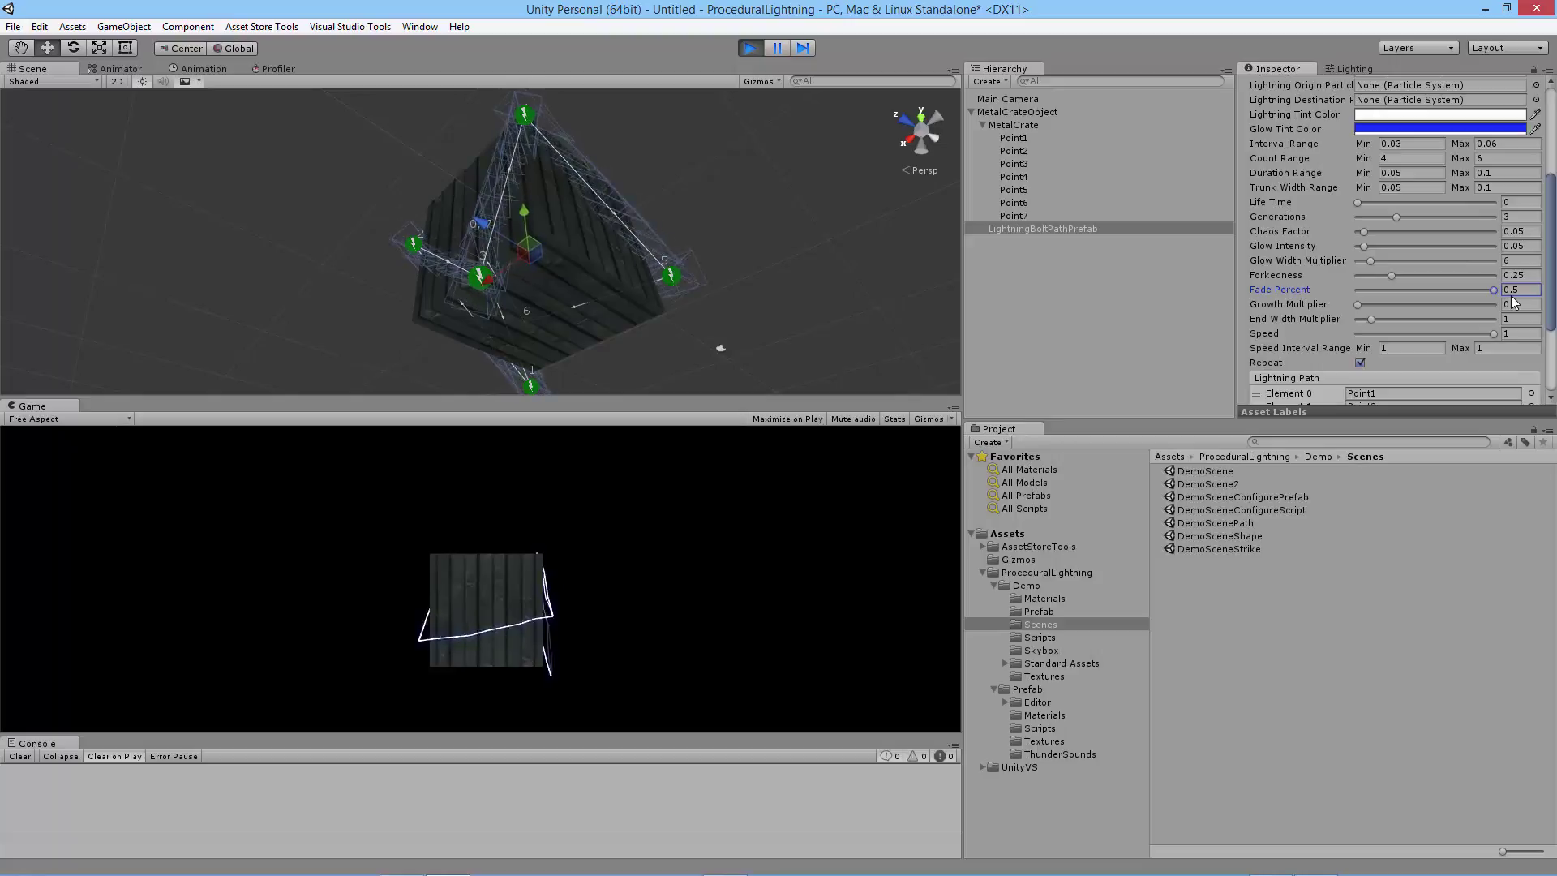
click(1408, 172)
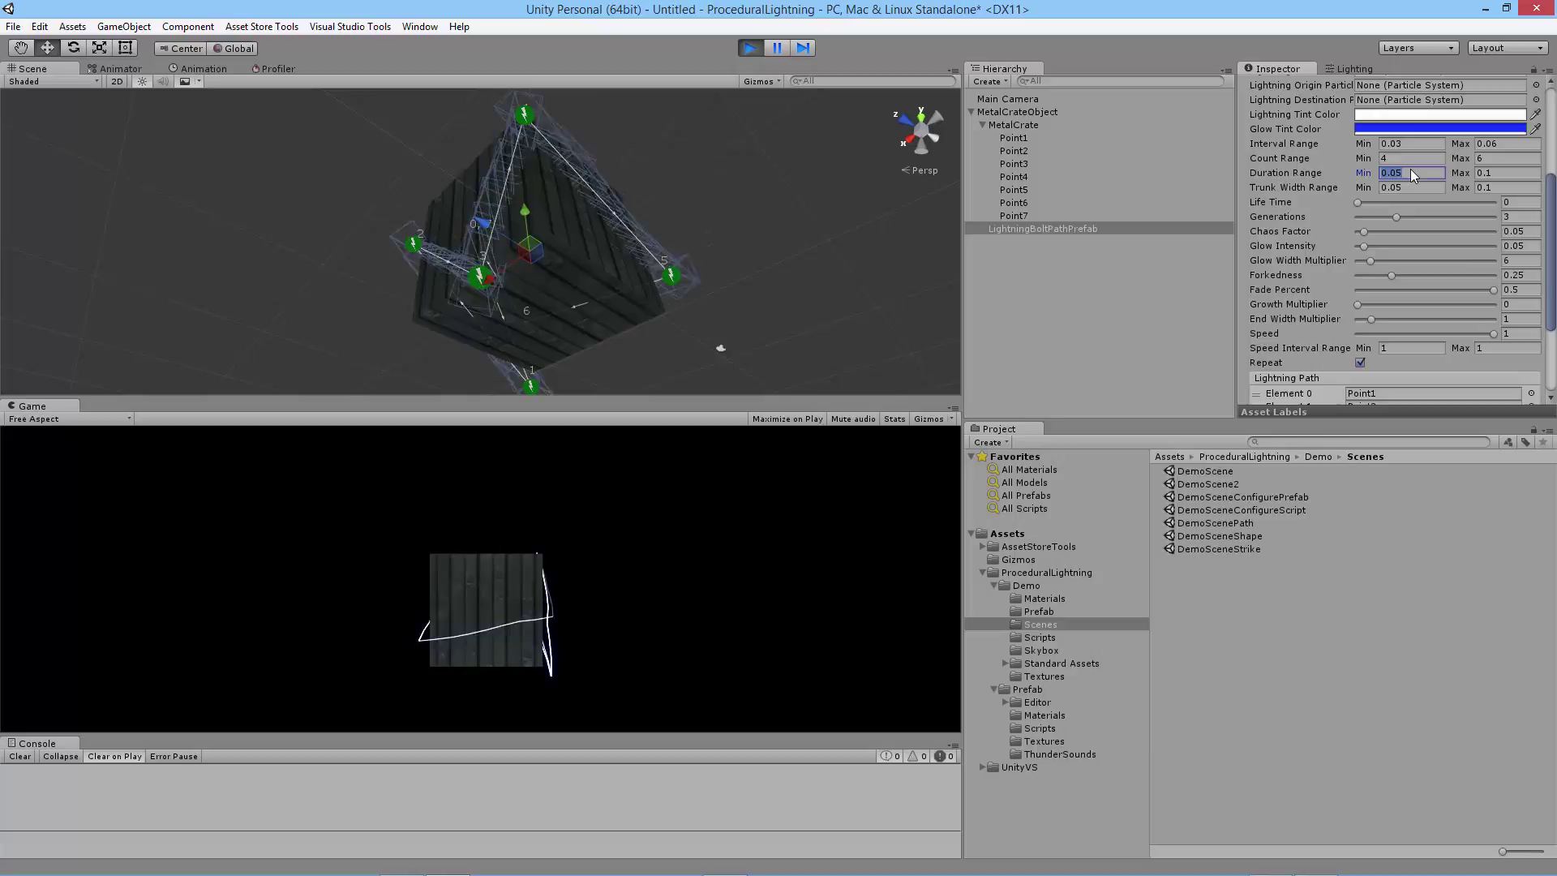
text(1)
key(Tab)
text(2)
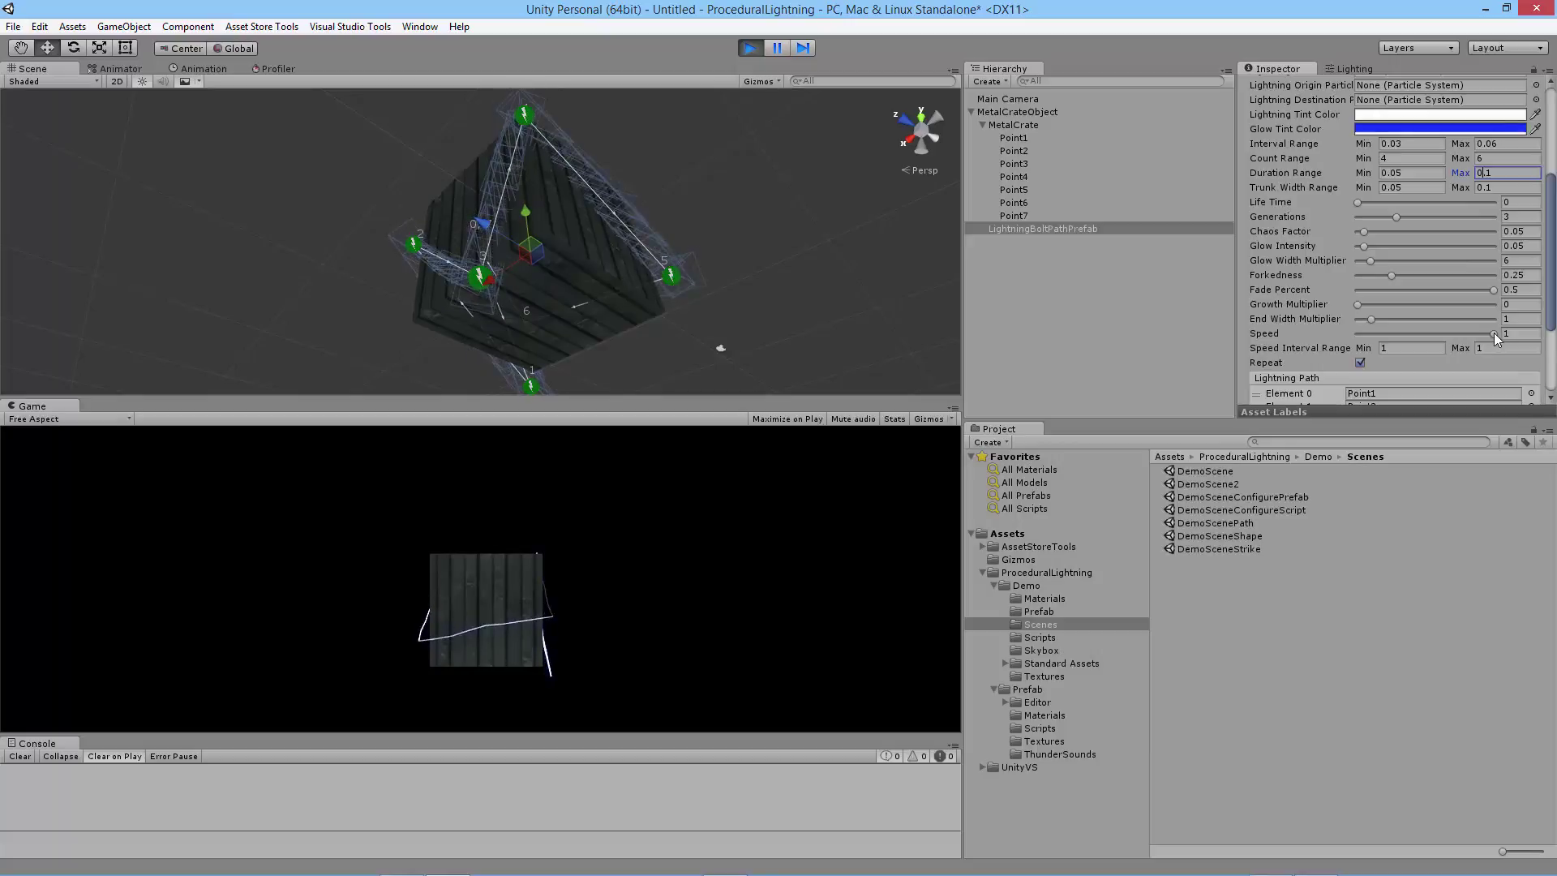
click(1493, 332)
drag(1453, 329, 1369, 326)
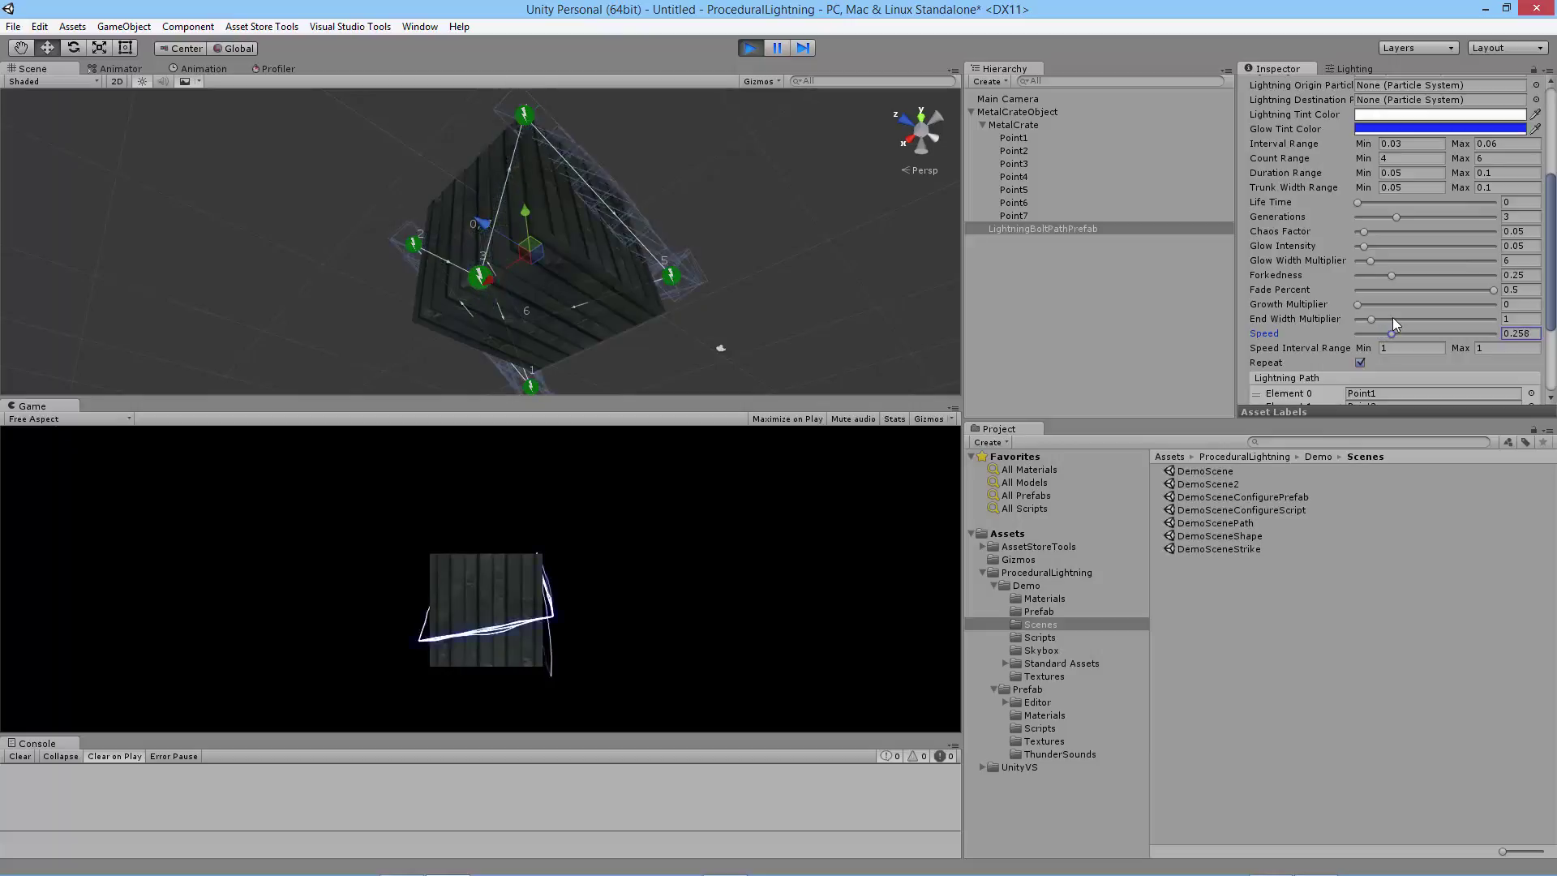
drag(1393, 319, 1547, 326)
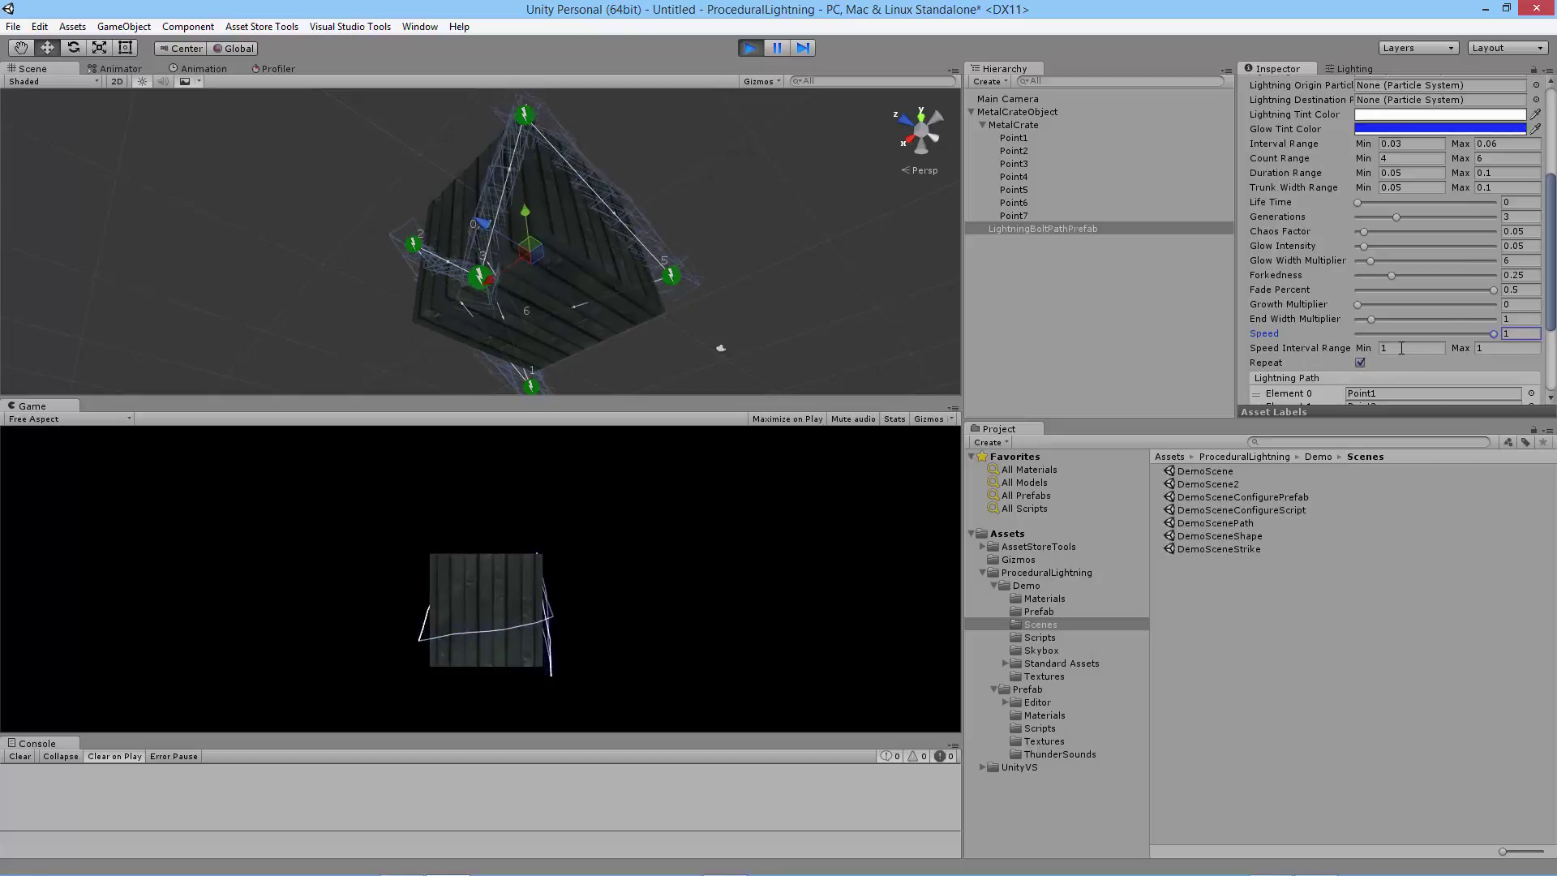
click(1497, 348)
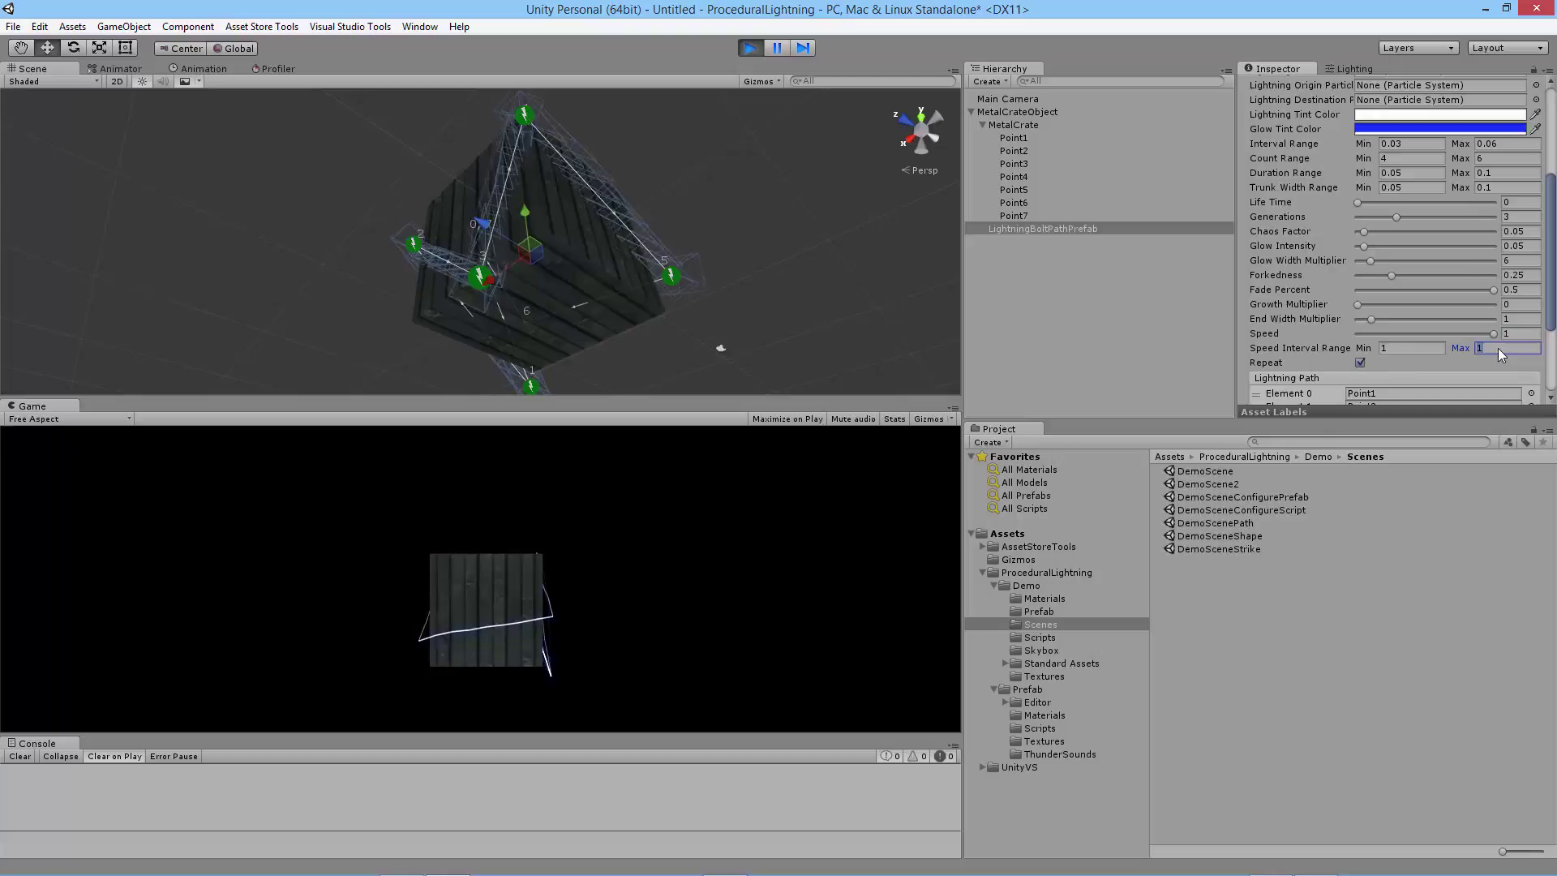
text(25)
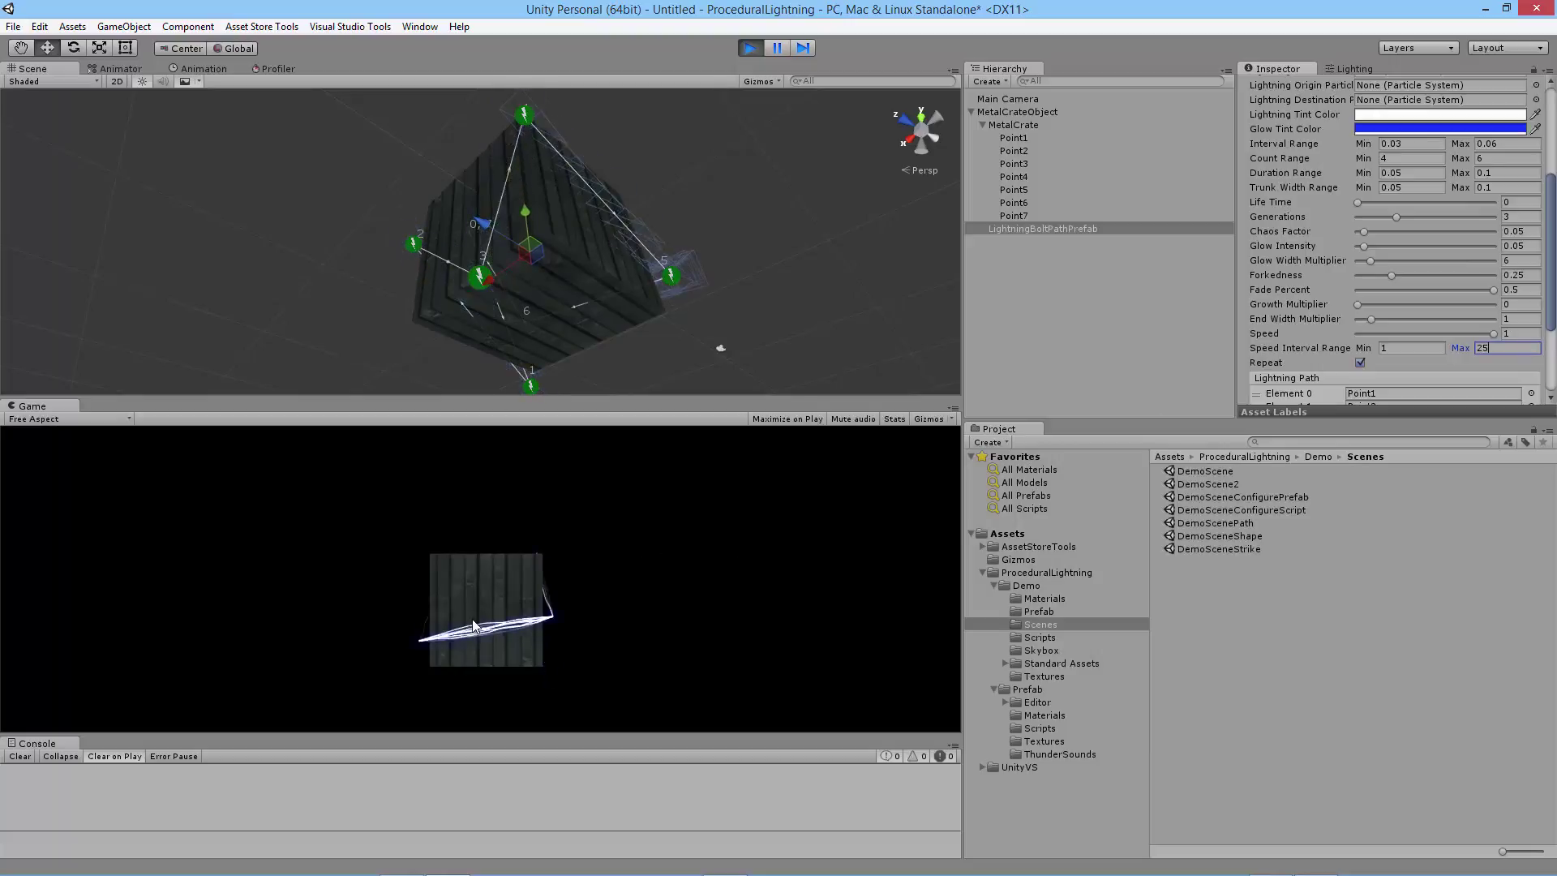
click(1508, 347)
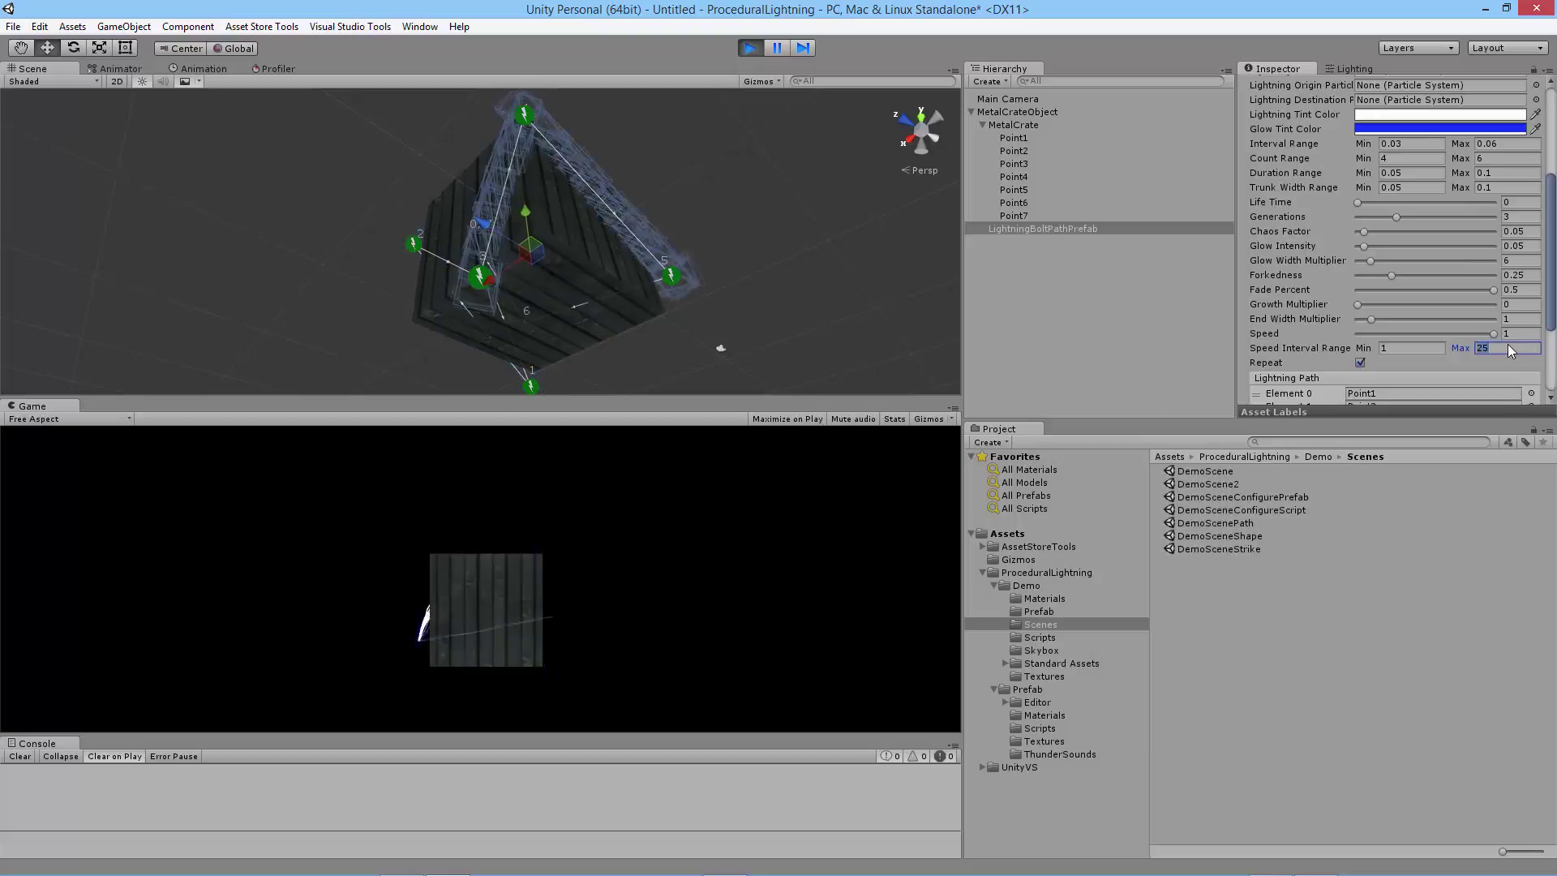
text(100)
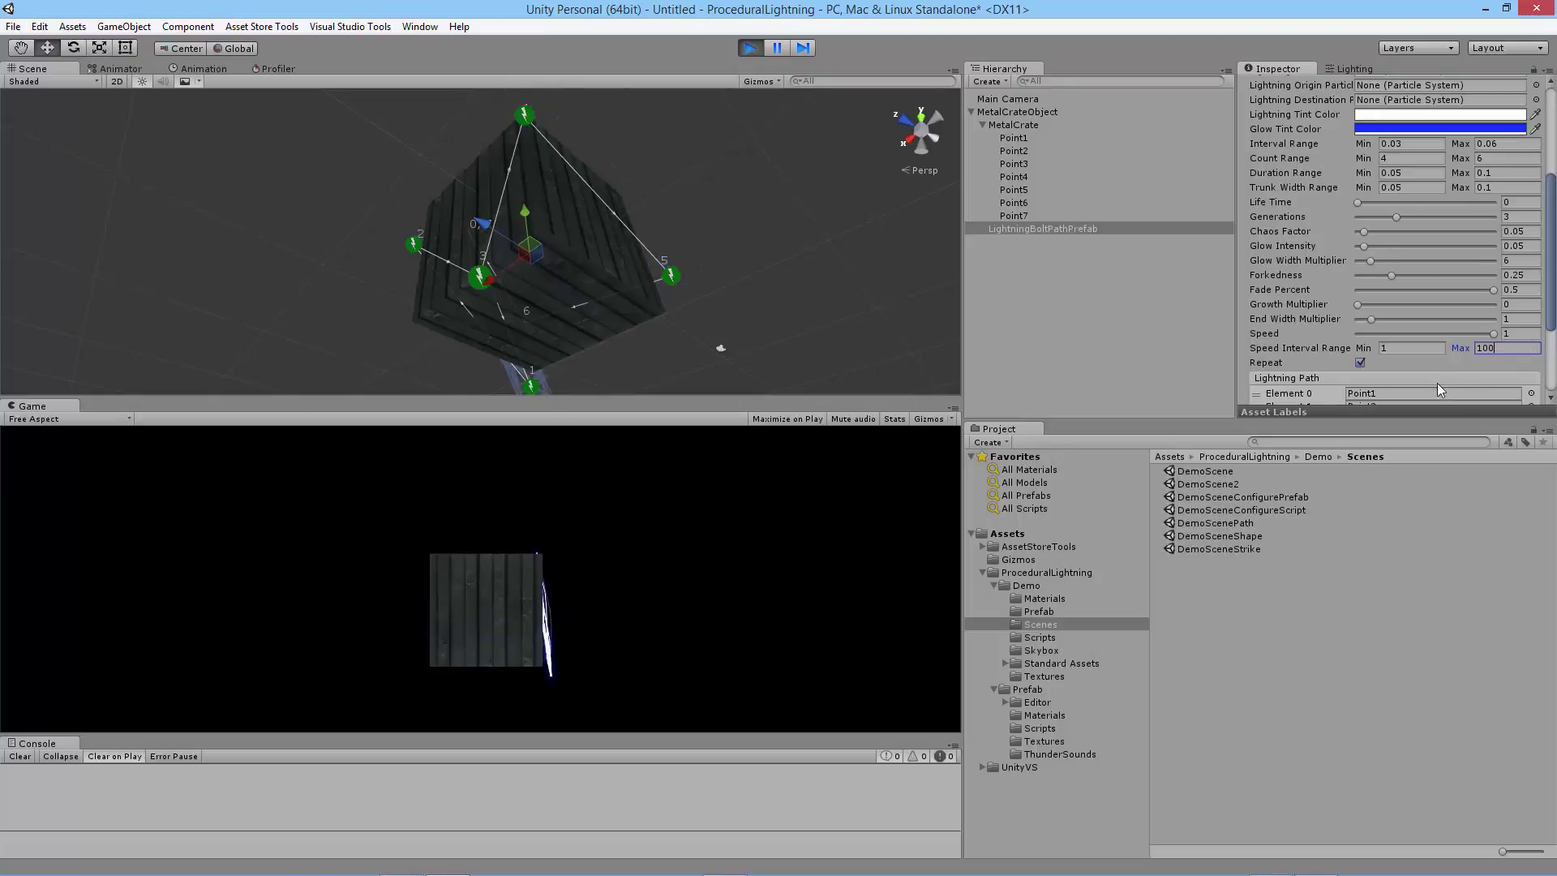
double_click(1509, 348)
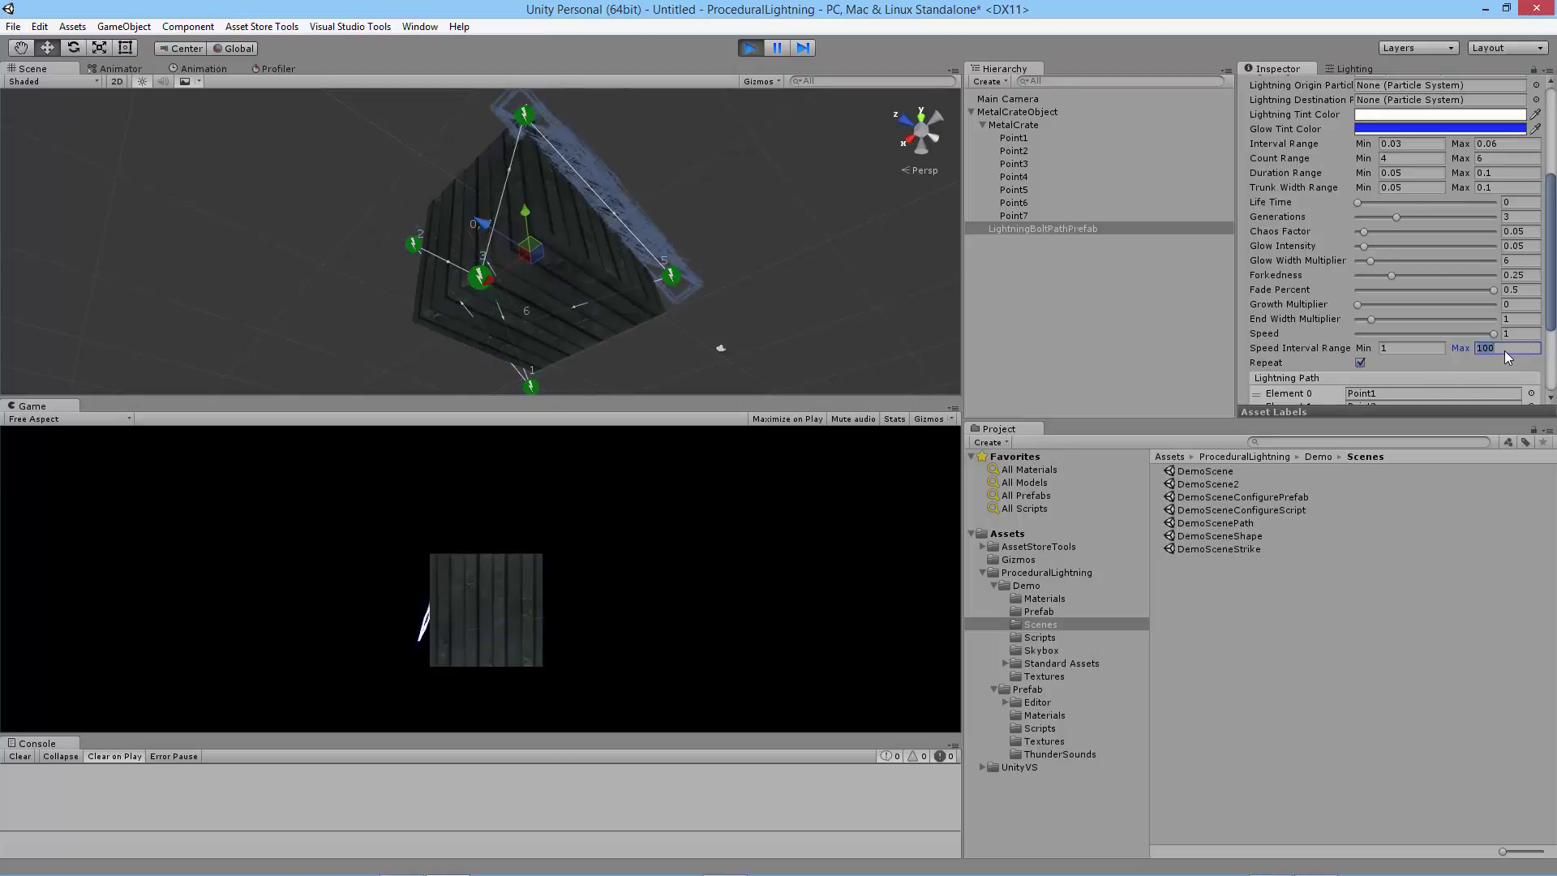
text(1)
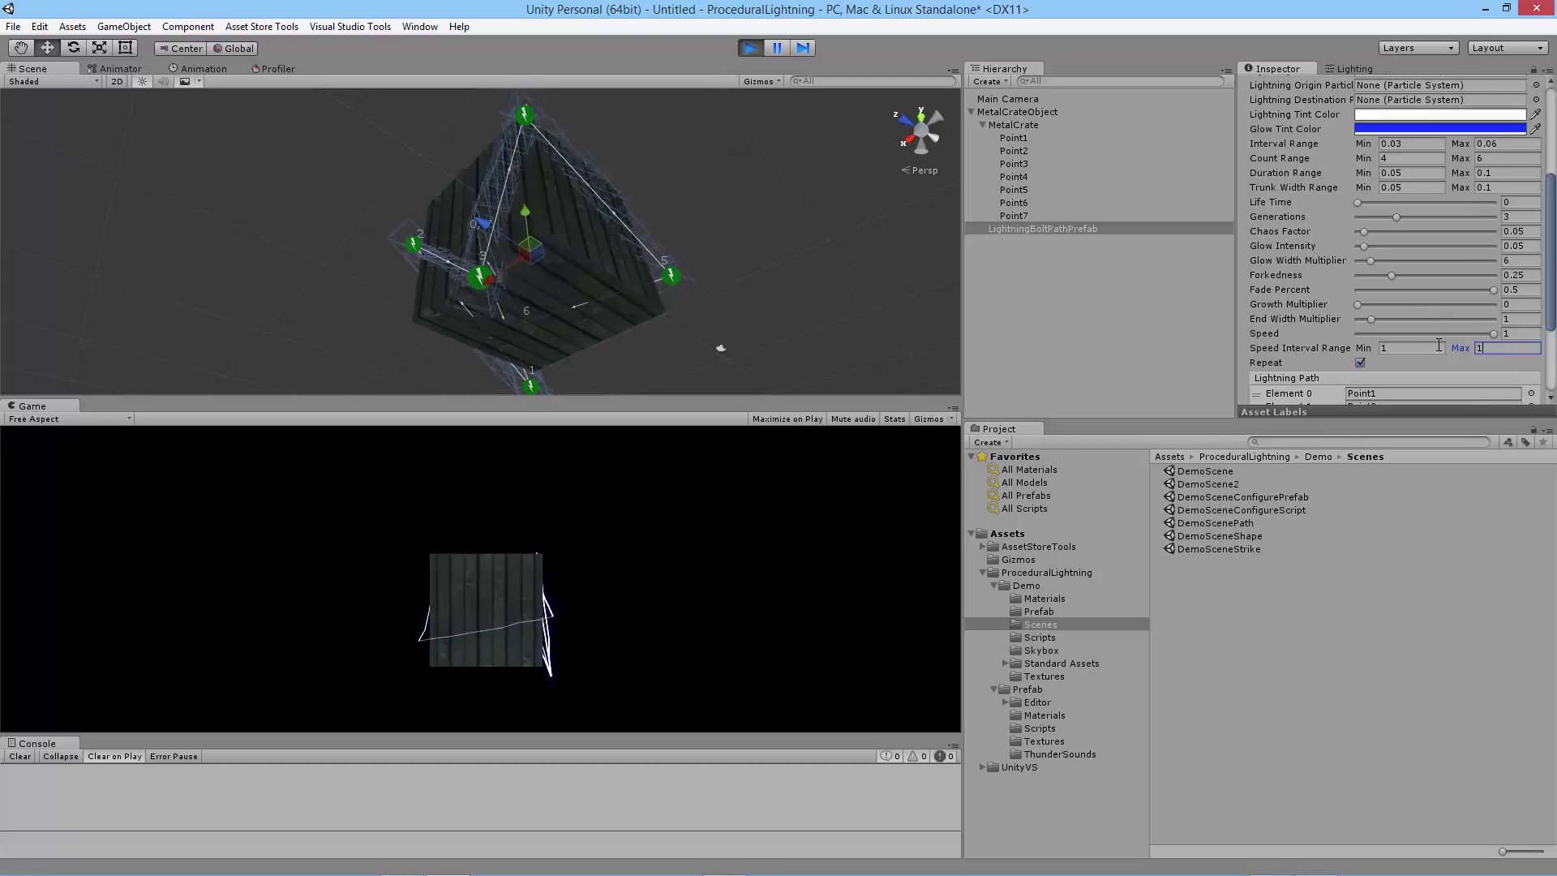
click(1359, 362)
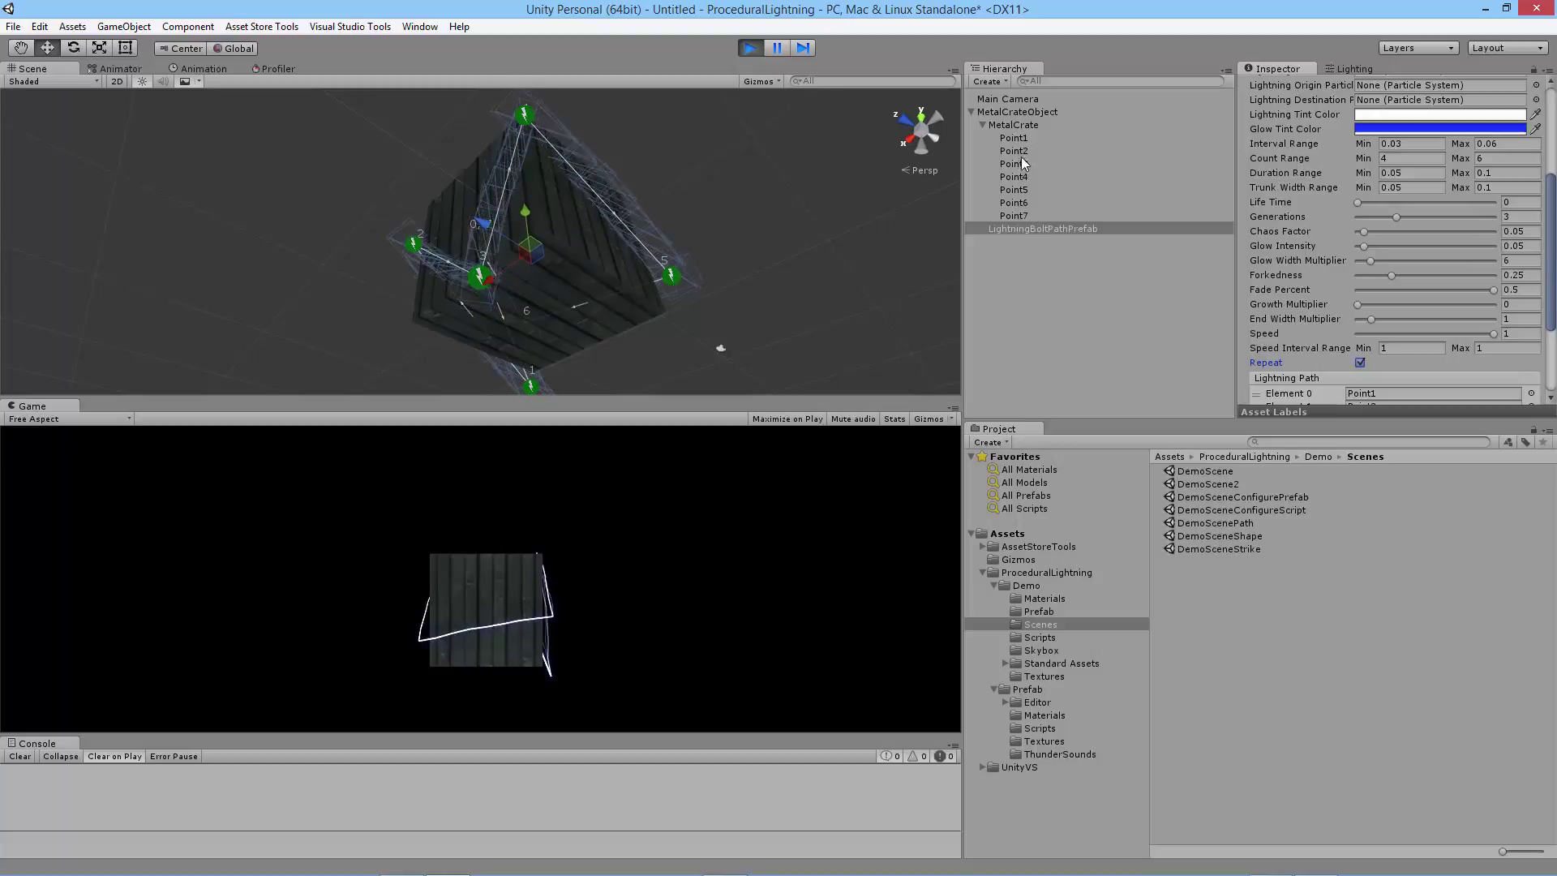
- Review the eight-element Lightning Path list, then select Point1 to see its gizmo label 0, 7
scroll(1553, 316, down, 1)
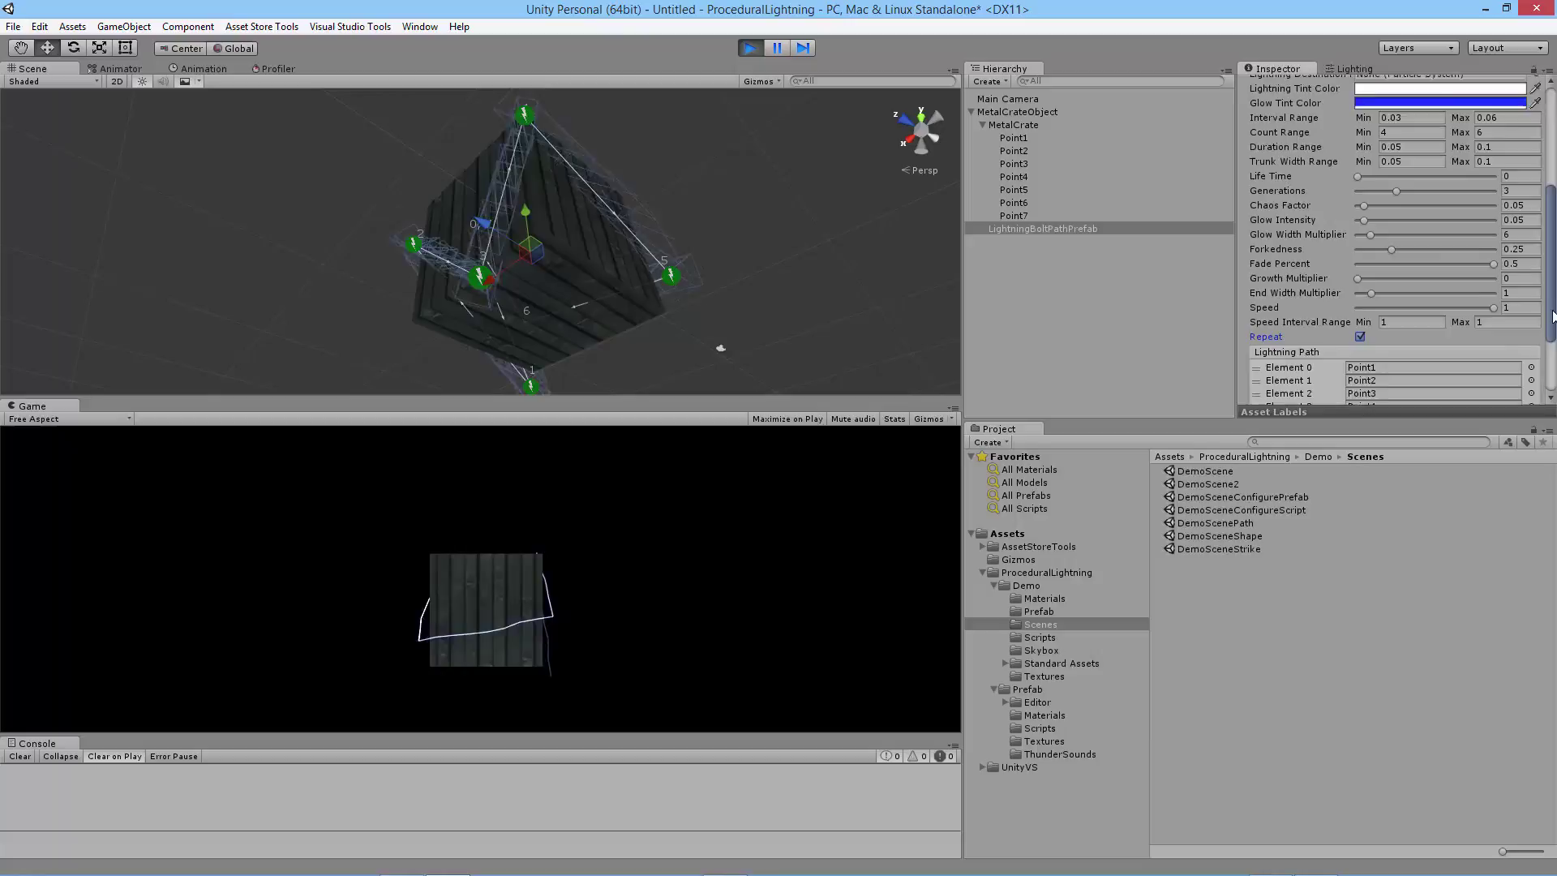
scroll(1553, 317, down, 4)
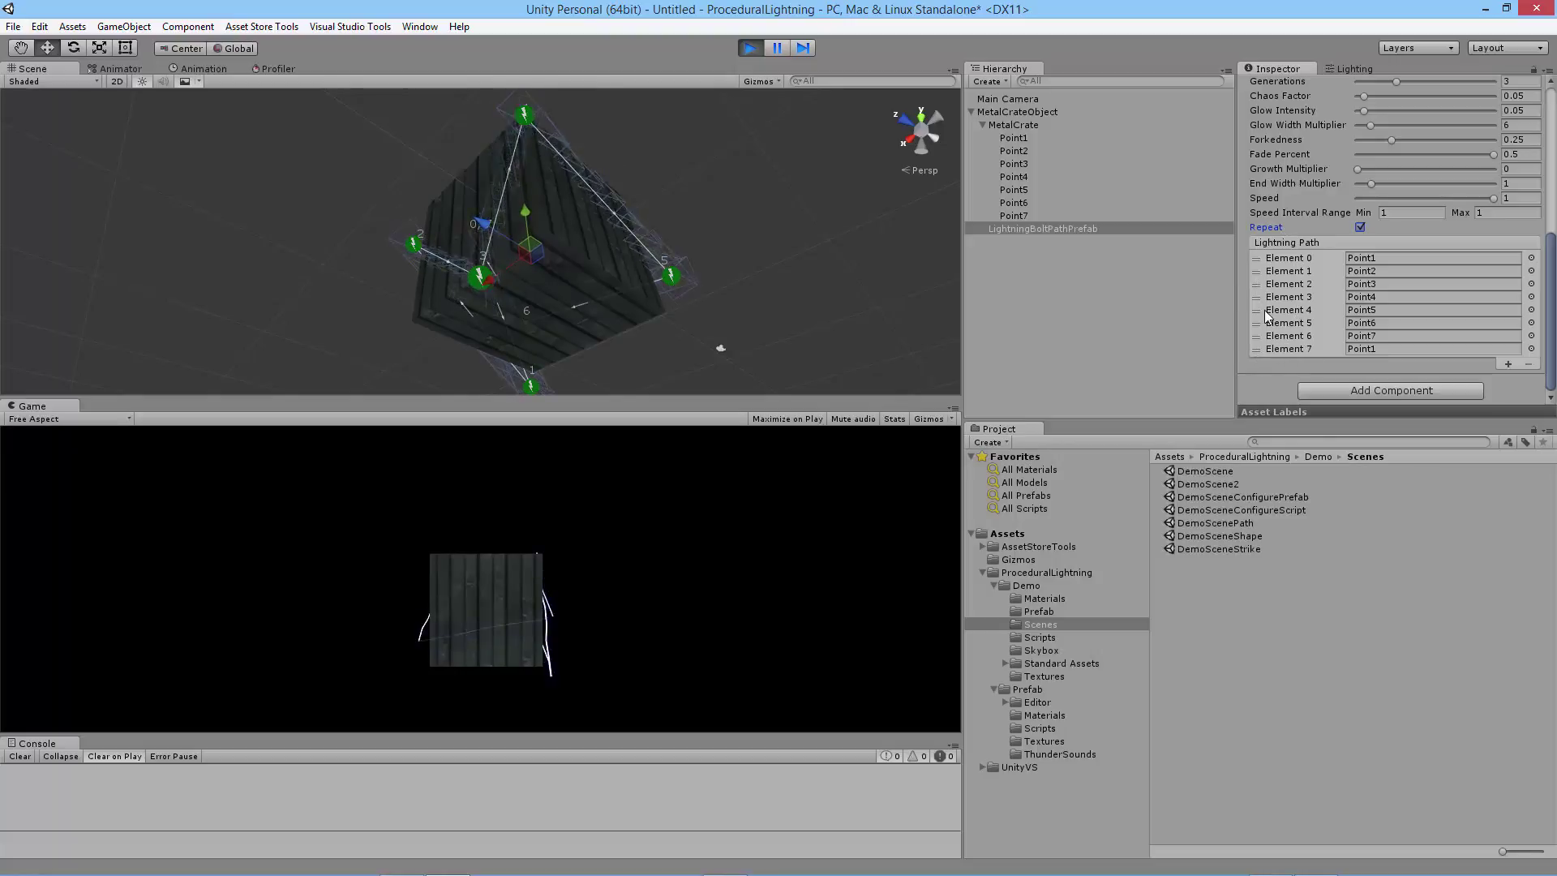
click(1023, 138)
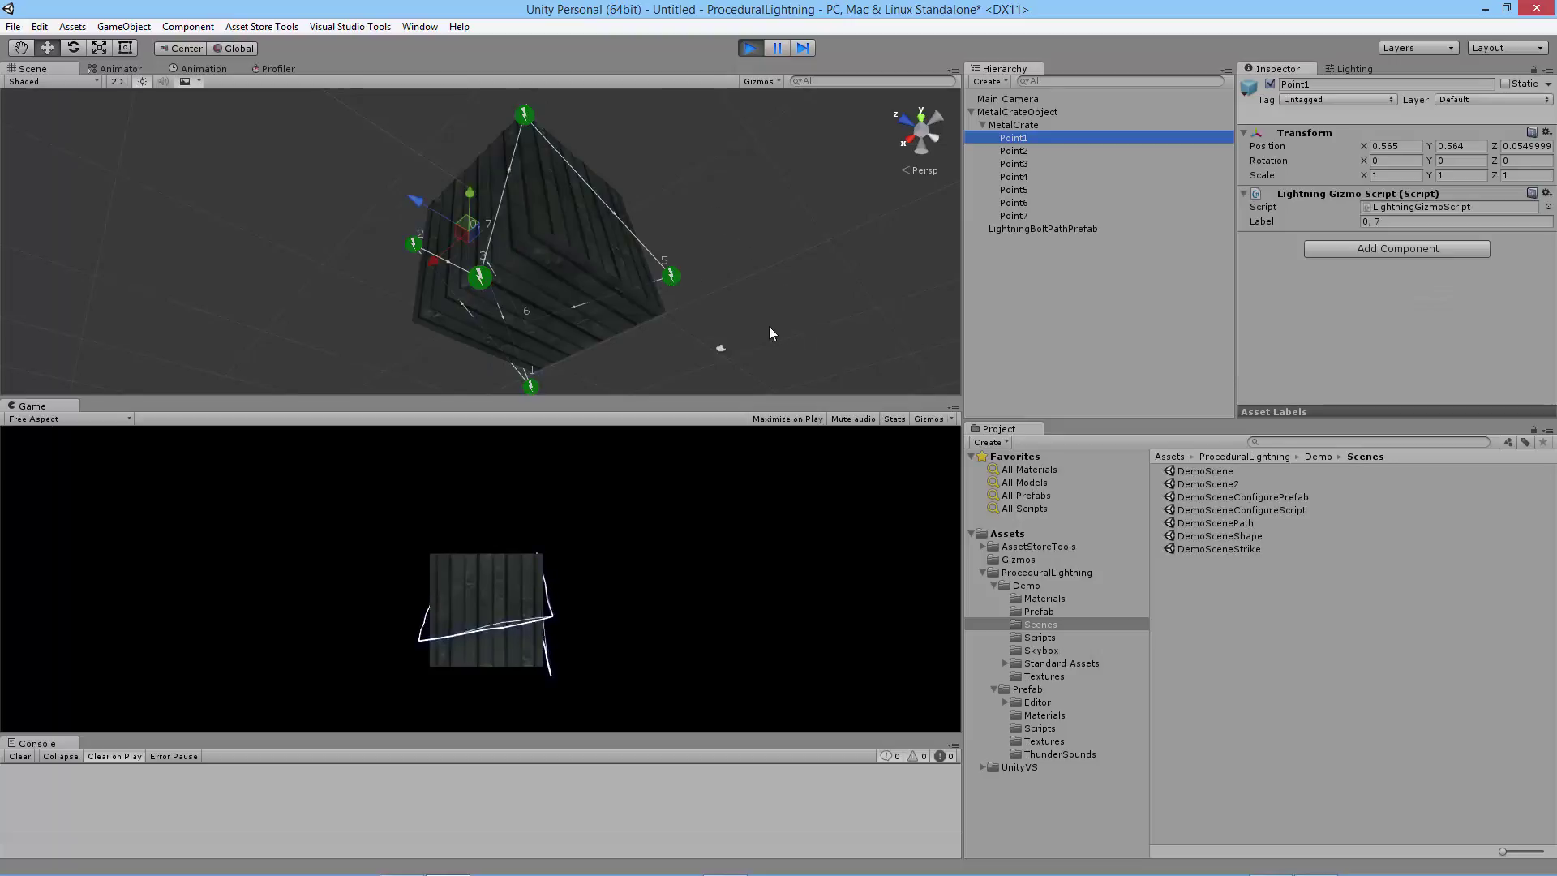
- Trial-drag Point1 out along Z and move the lightning path object to X -9.41
alt+drag(769, 326, 598, 209)
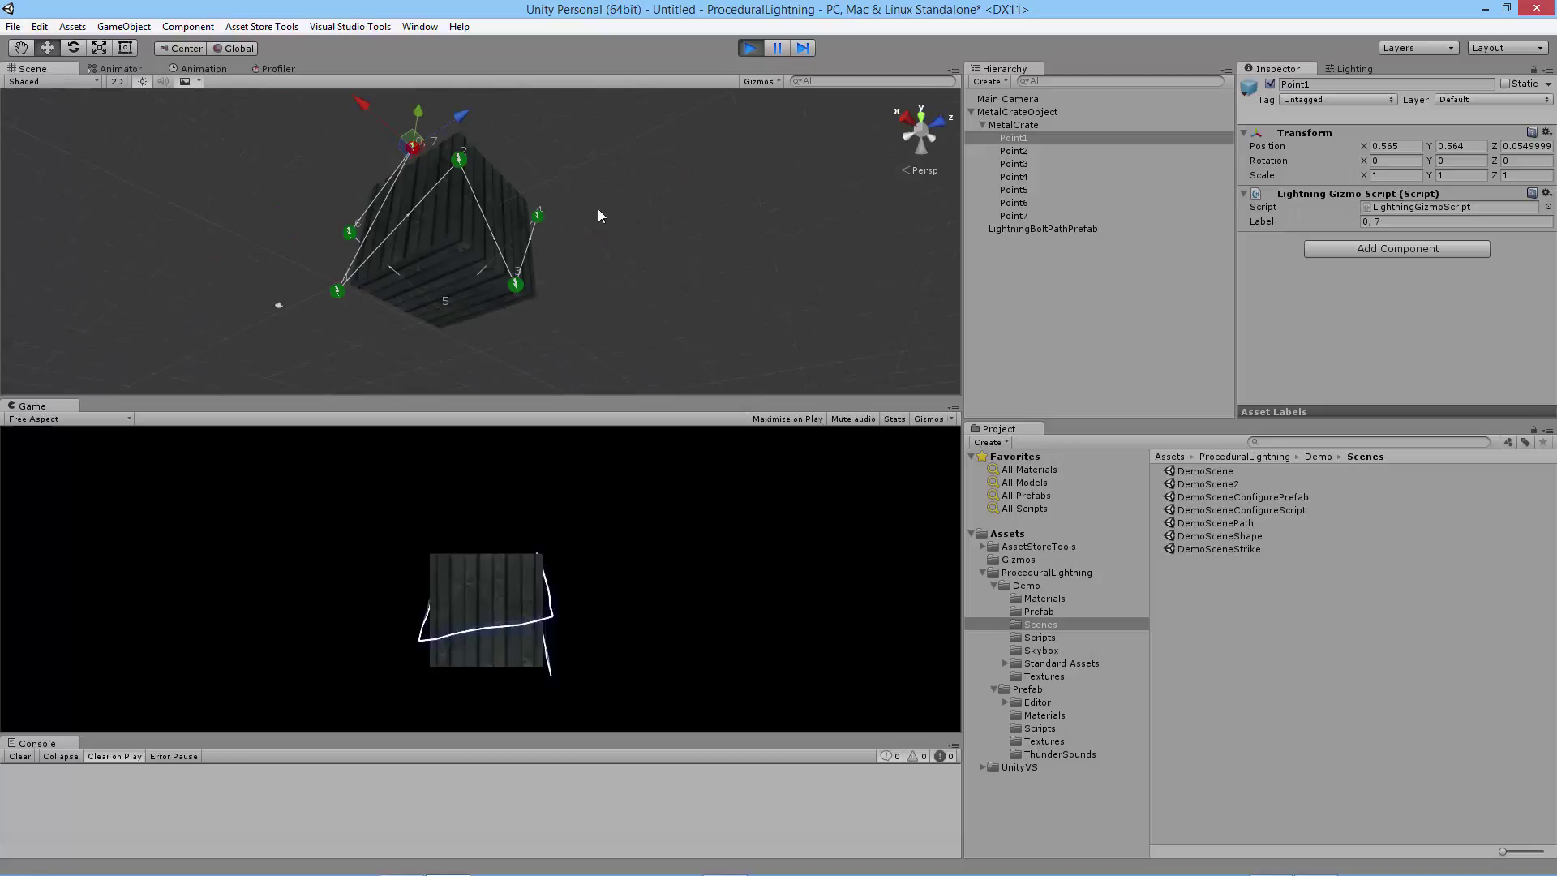
drag(458, 120, 694, 31)
alt+drag(741, 236, 654, 216)
click(1019, 127)
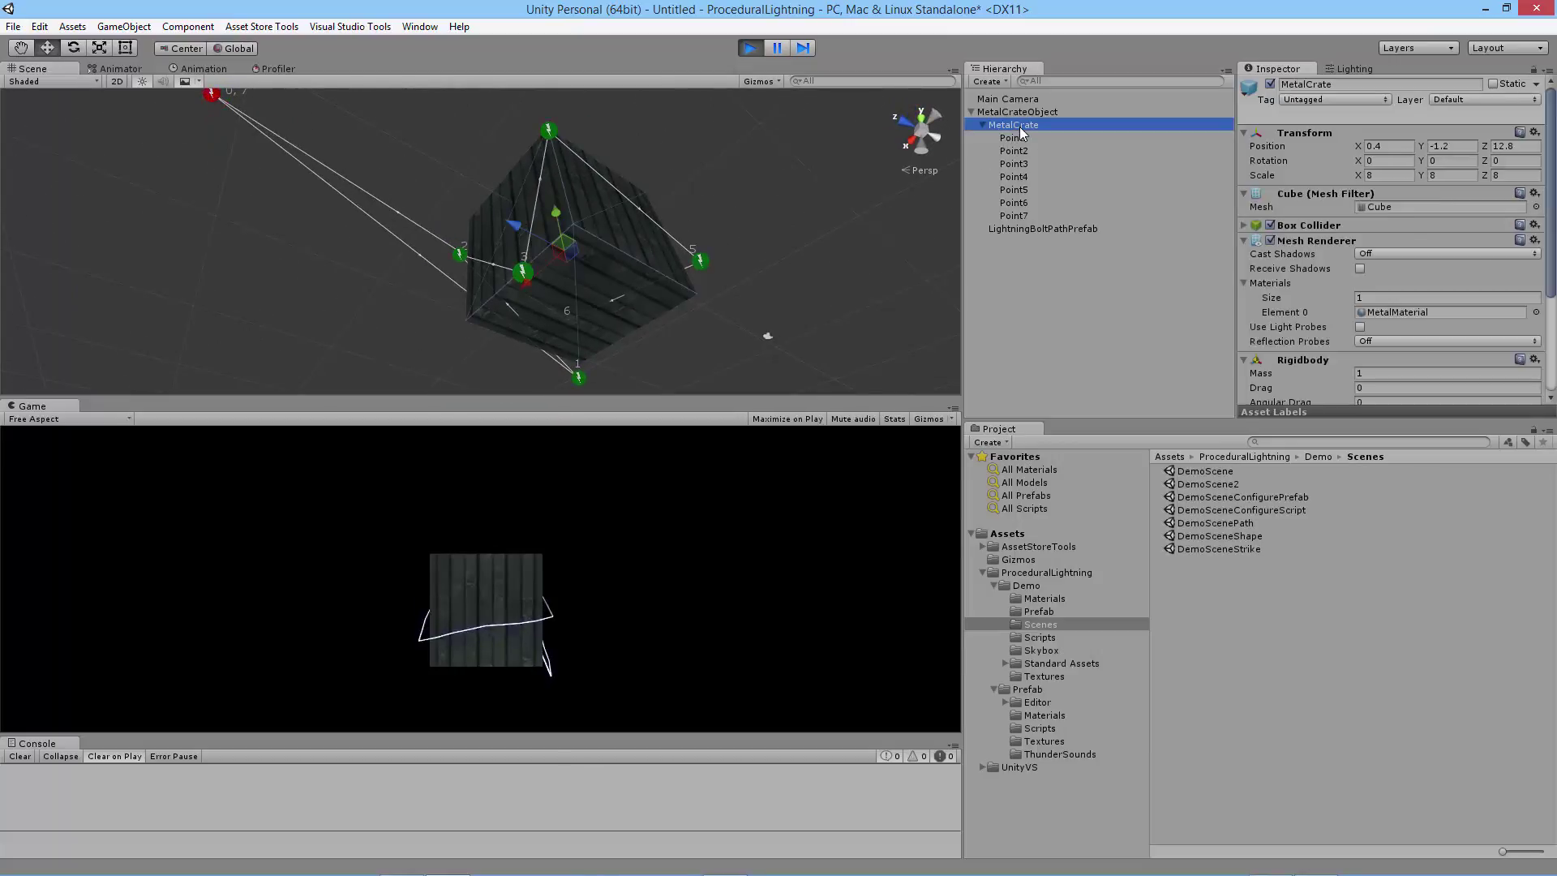
click(1023, 230)
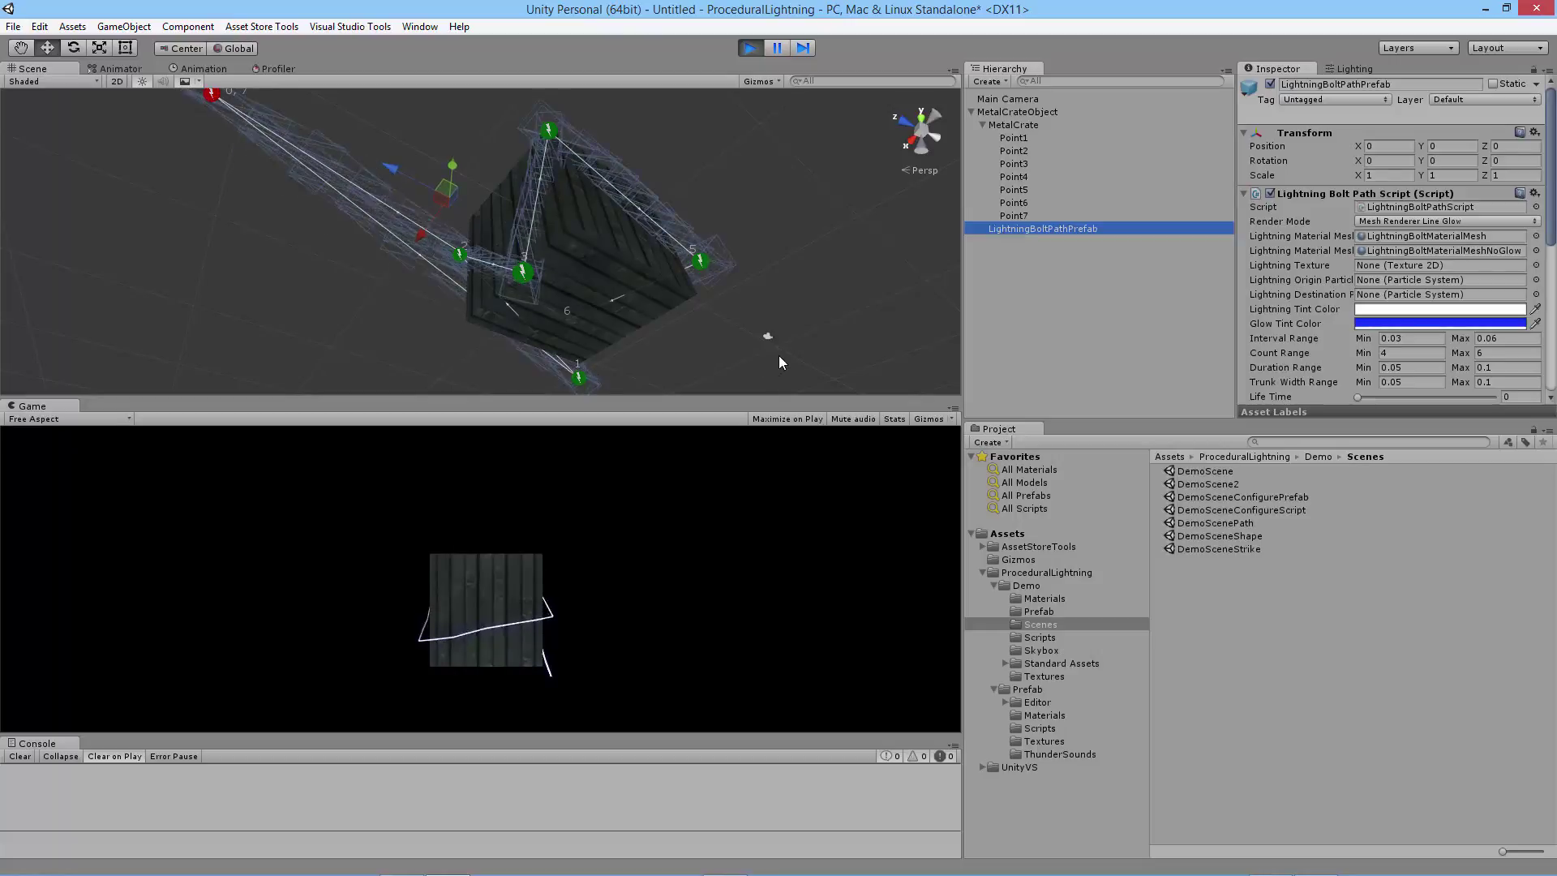
alt+drag(778, 355, 452, 255)
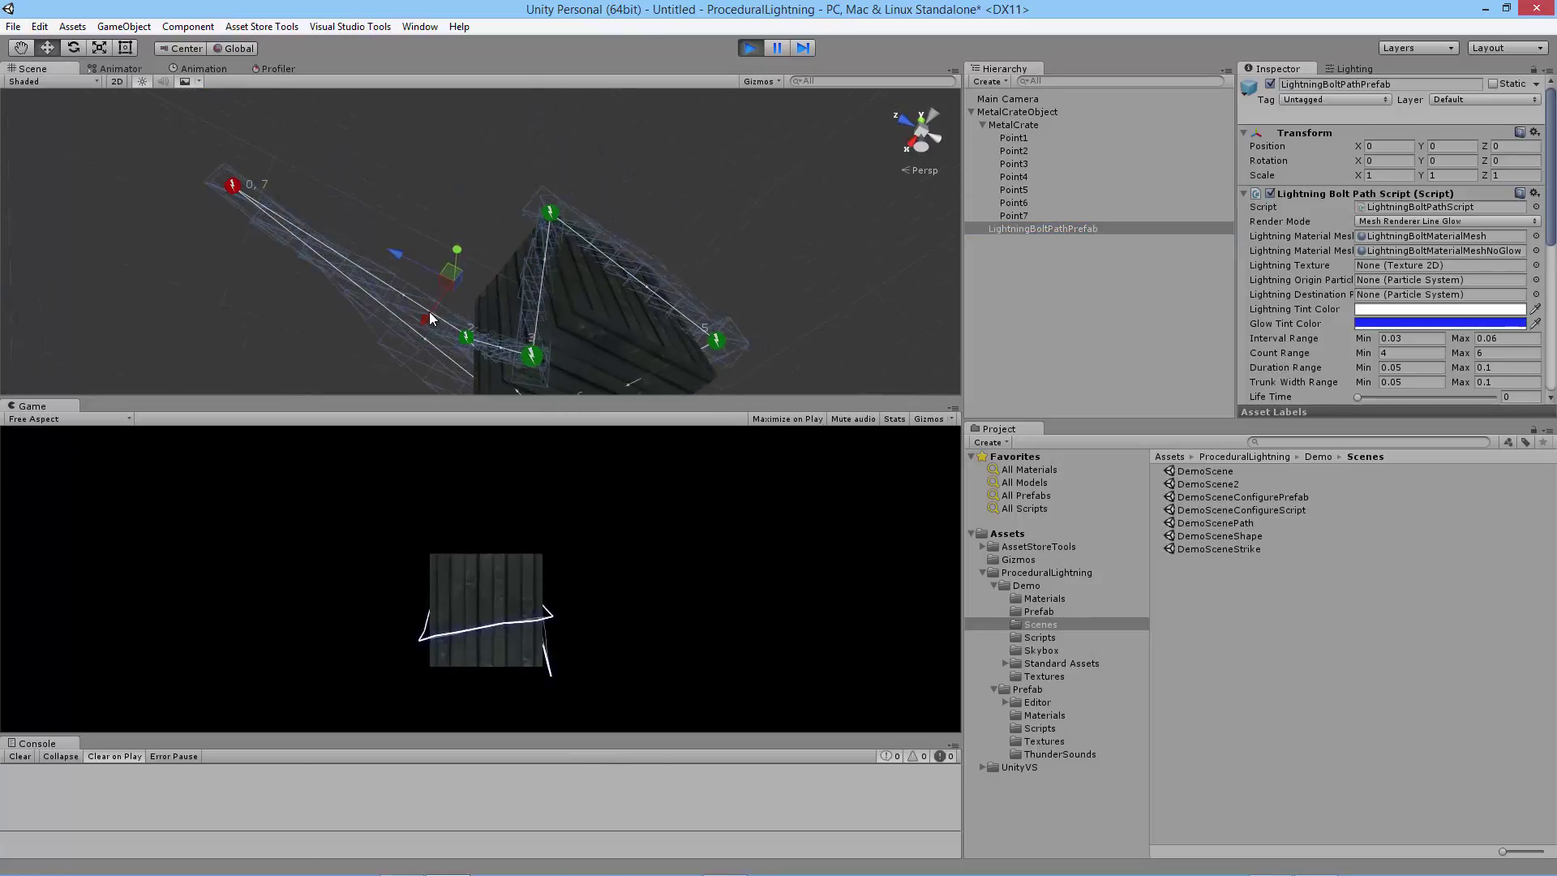
drag(425, 317, 601, 333)
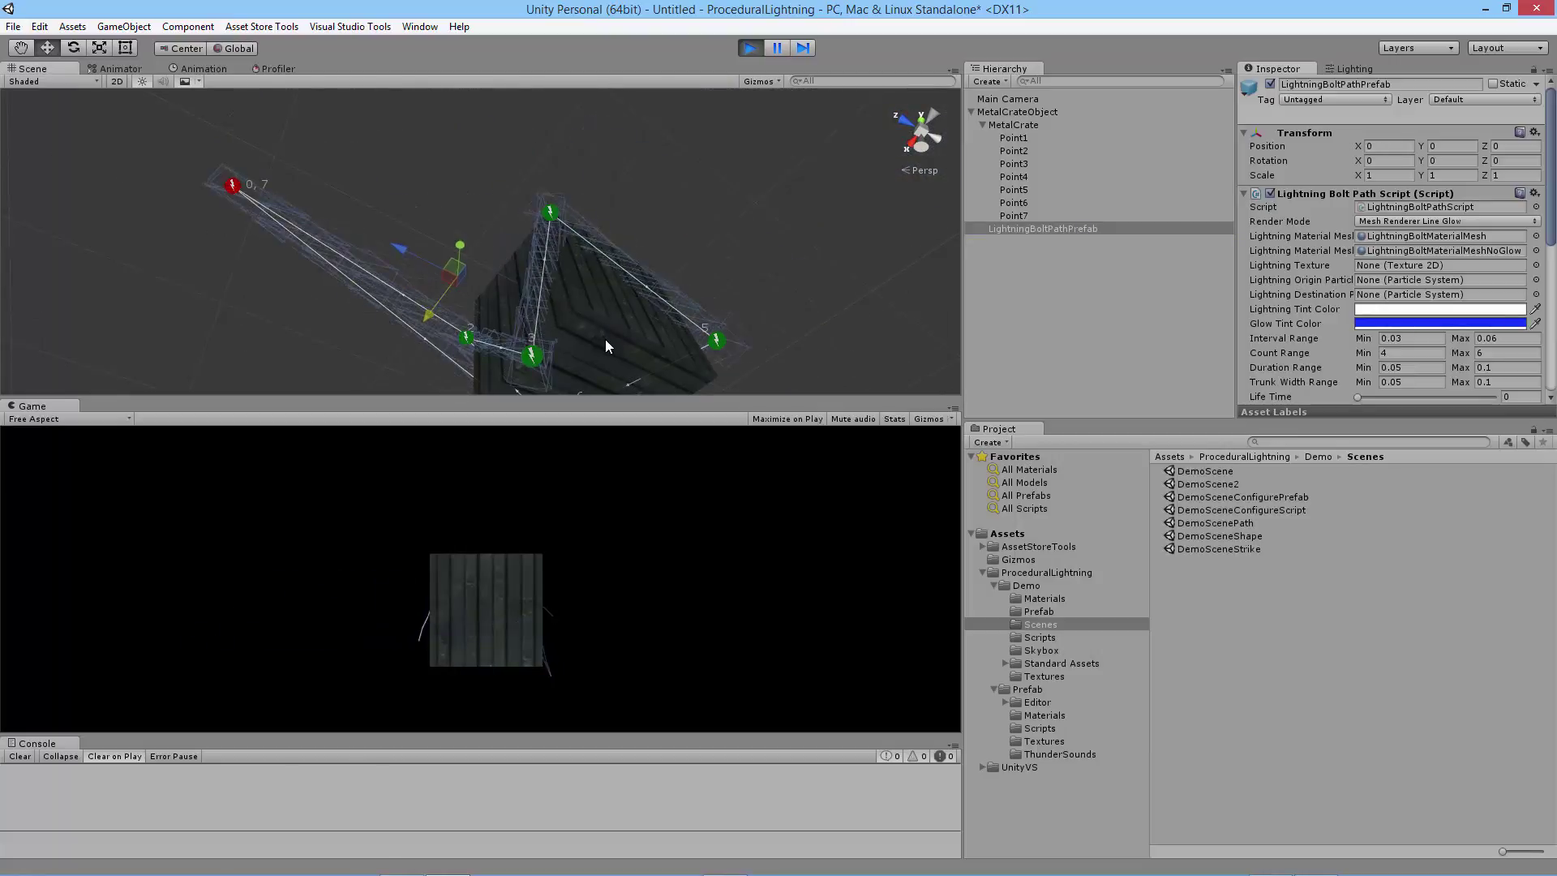
- Select Point7 and undo its move, returning it to 0.579, -0.049, -0.548
click(605, 339)
key(Down)
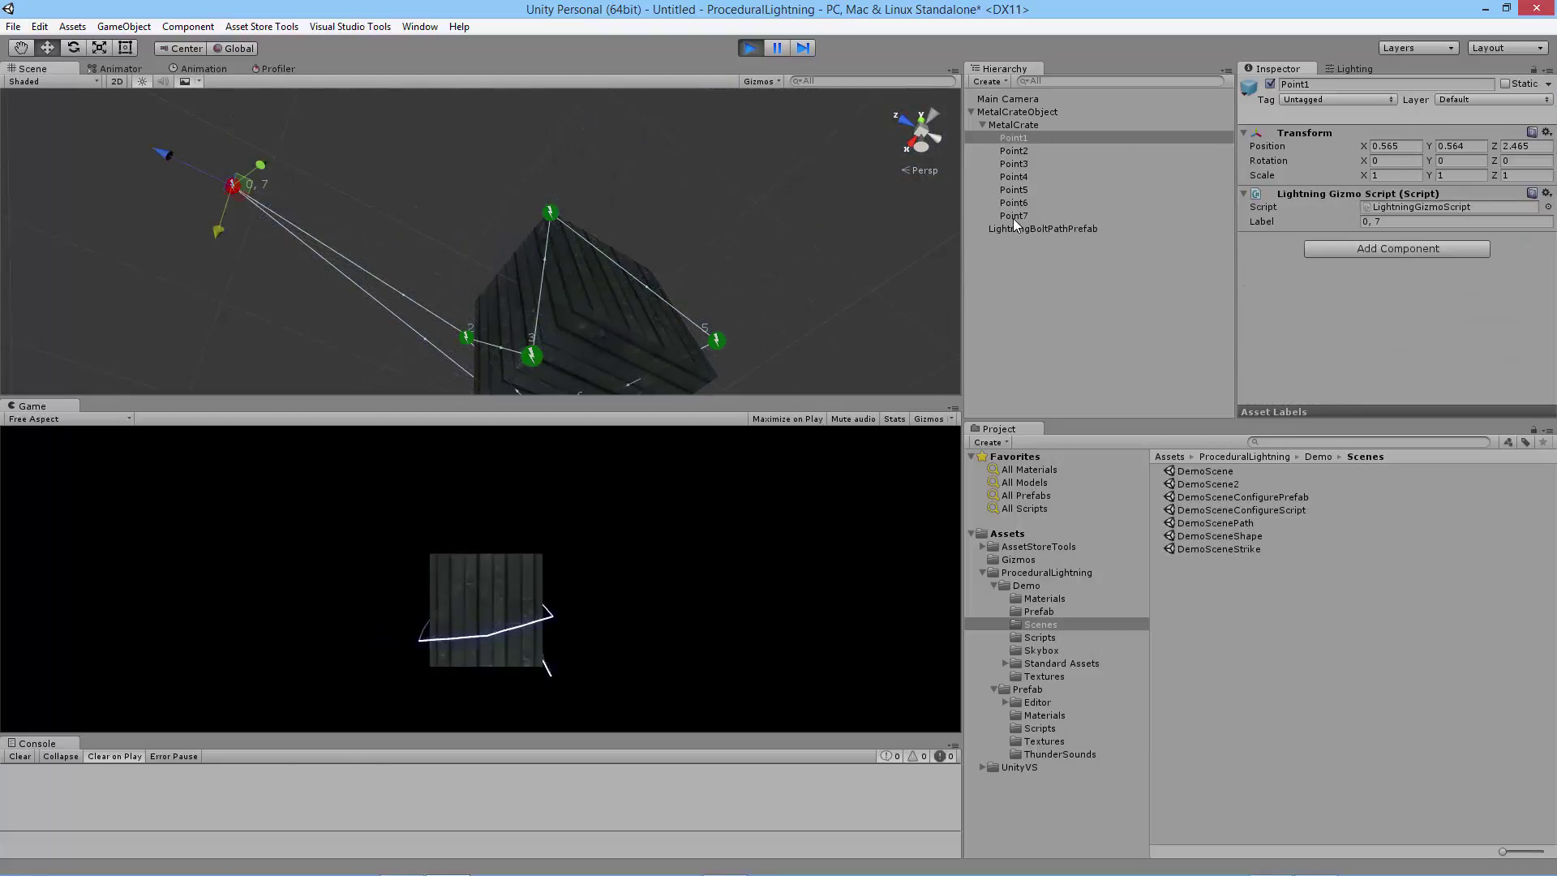
click(1014, 216)
alt+drag(771, 240, 704, 240)
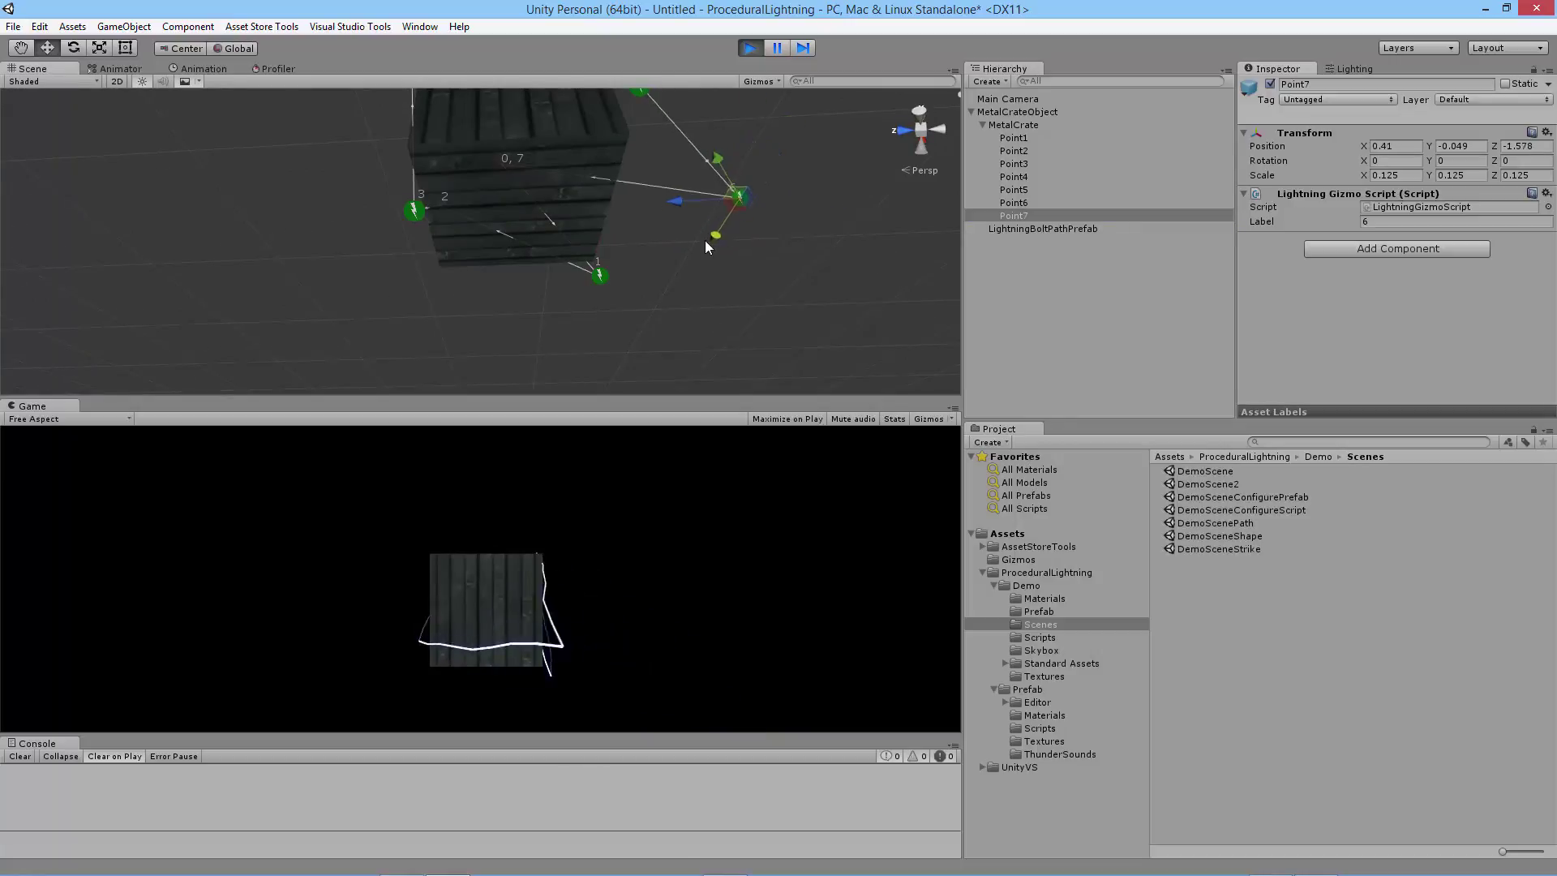
key(ctrl+z)
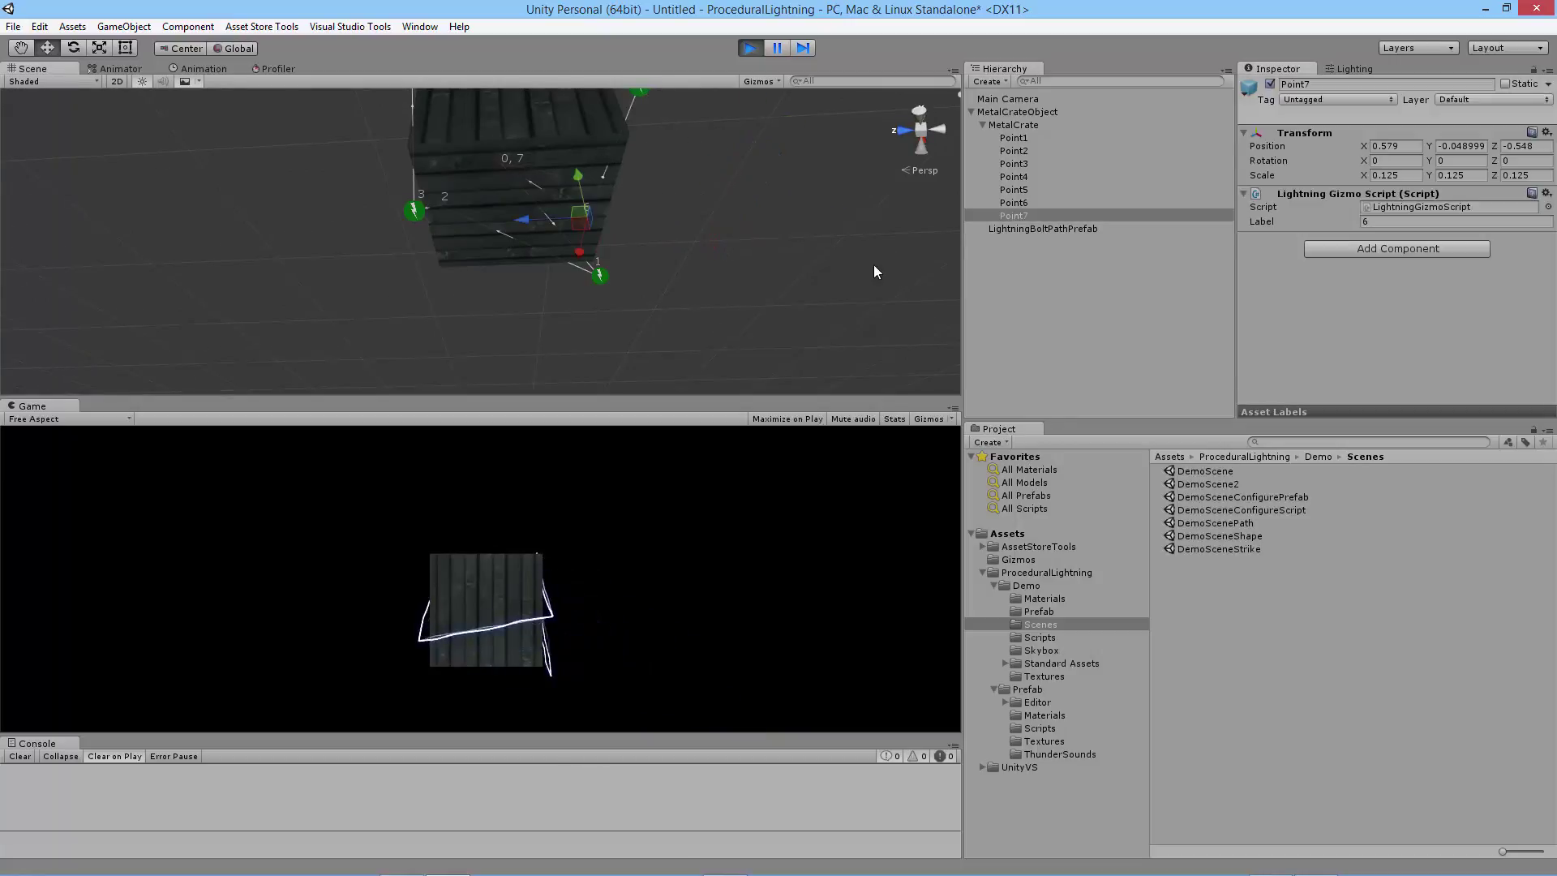
alt+drag(845, 275, 572, 239)
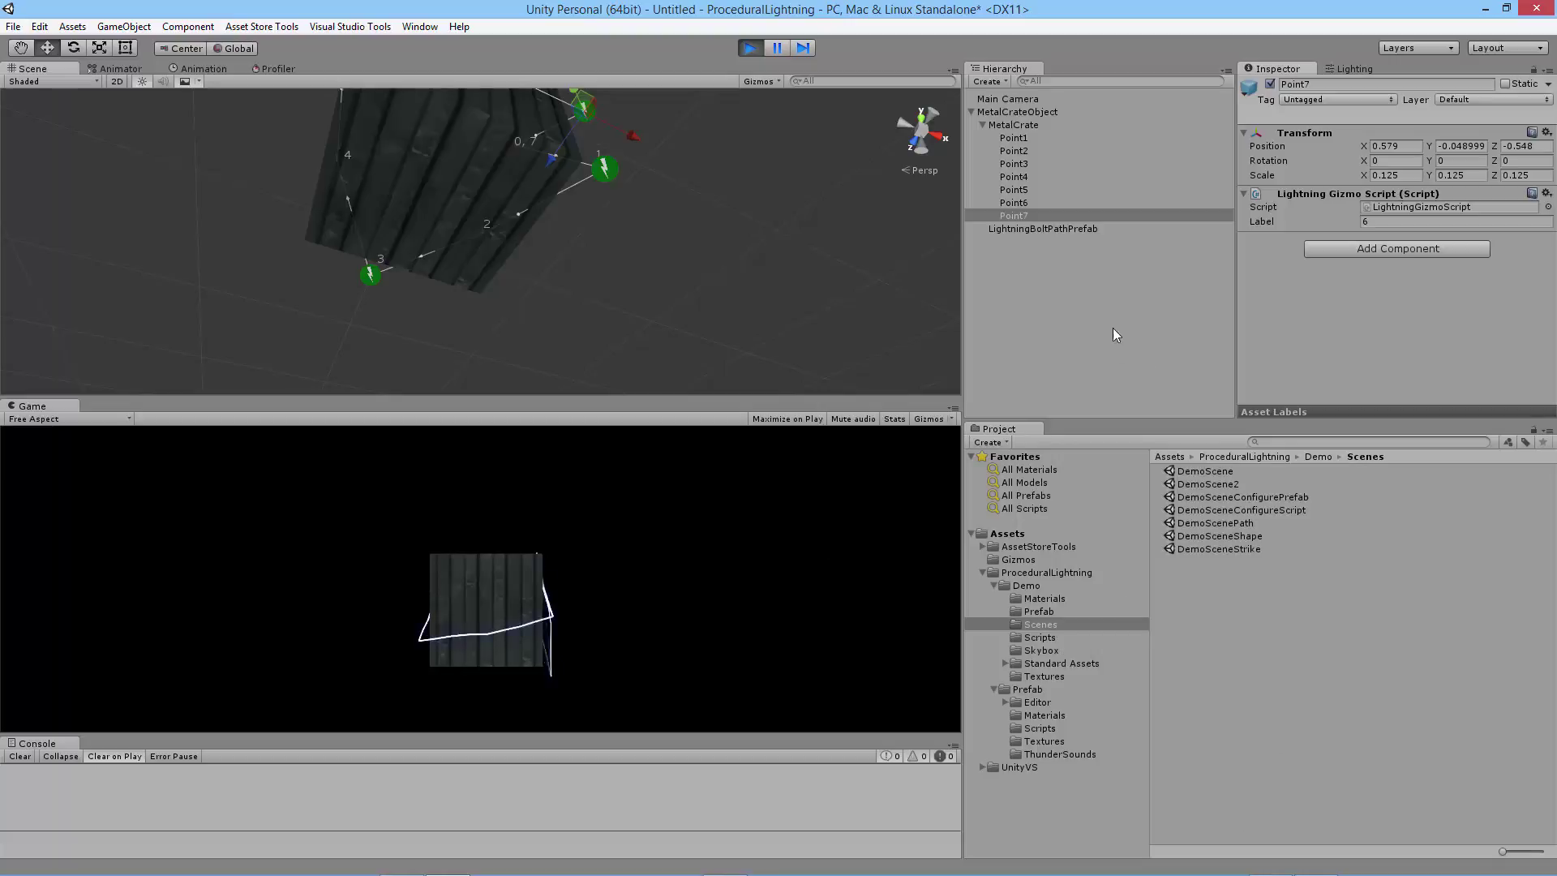
- Select LightningBoltPathPrefab and find Element 7 in its Lightning Path list
click(1044, 228)
scroll(1444, 318, down, 6)
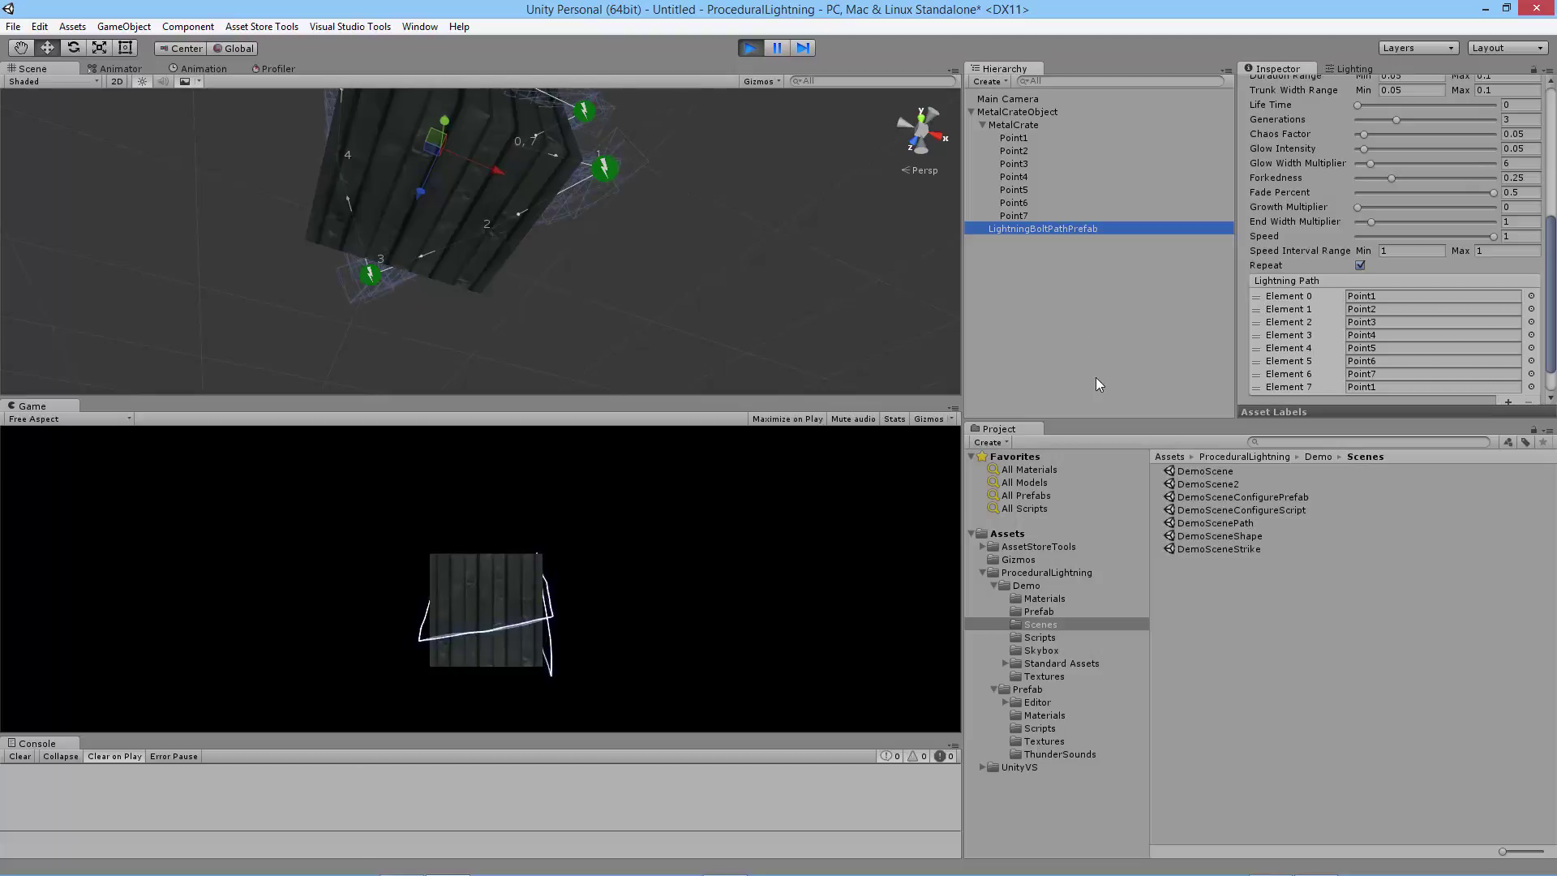
drag(1551, 344, 1551, 356)
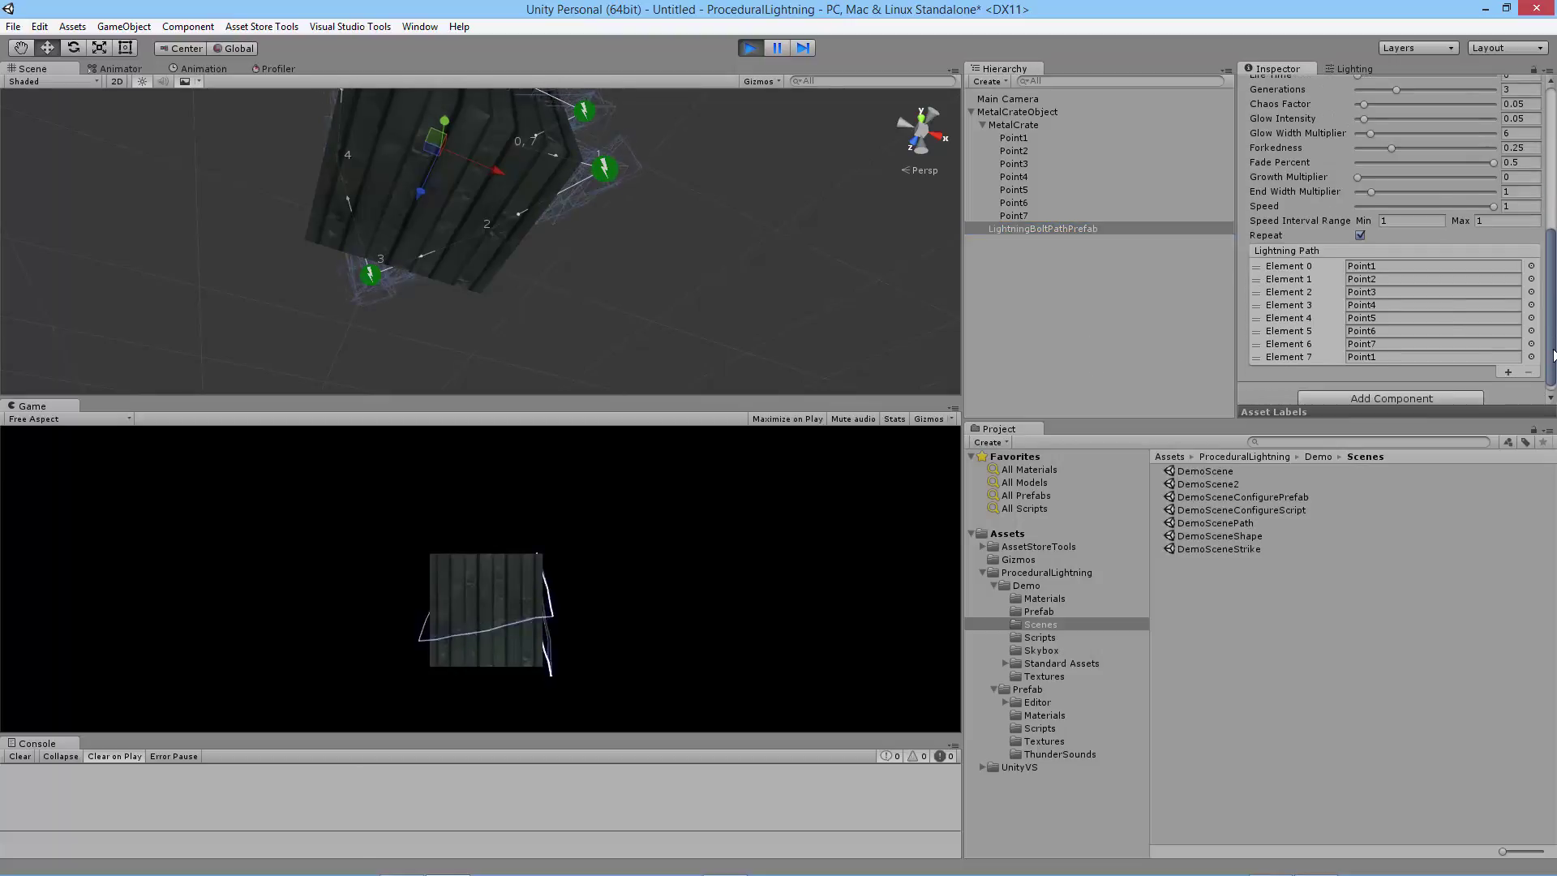
click(1373, 356)
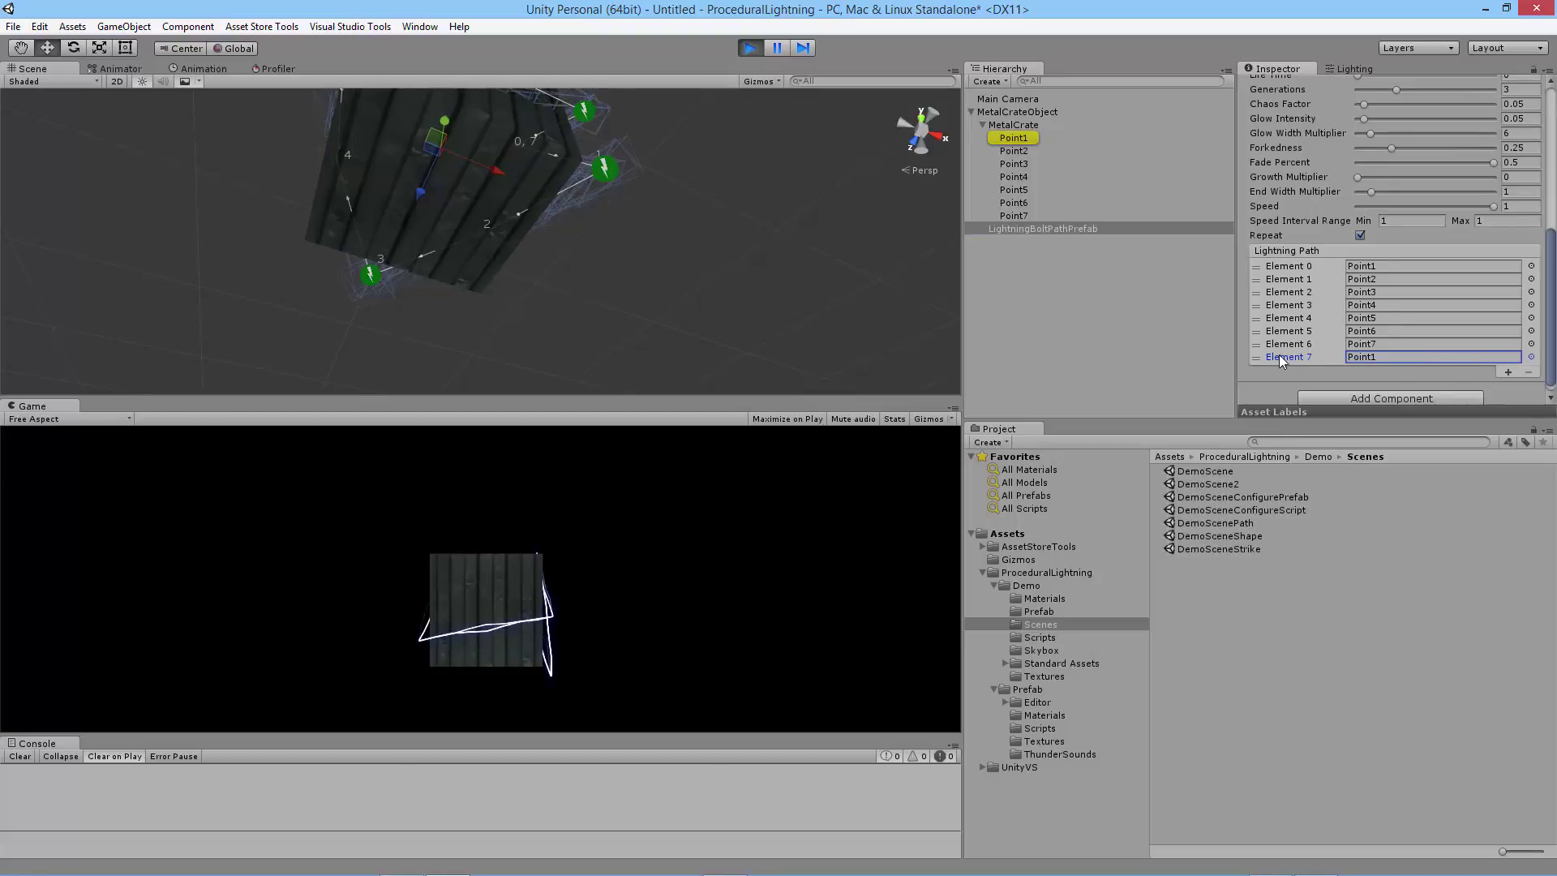
click(1440, 360)
- Remove Element 7 and re-add it so the path closes back at Point1
click(1528, 372)
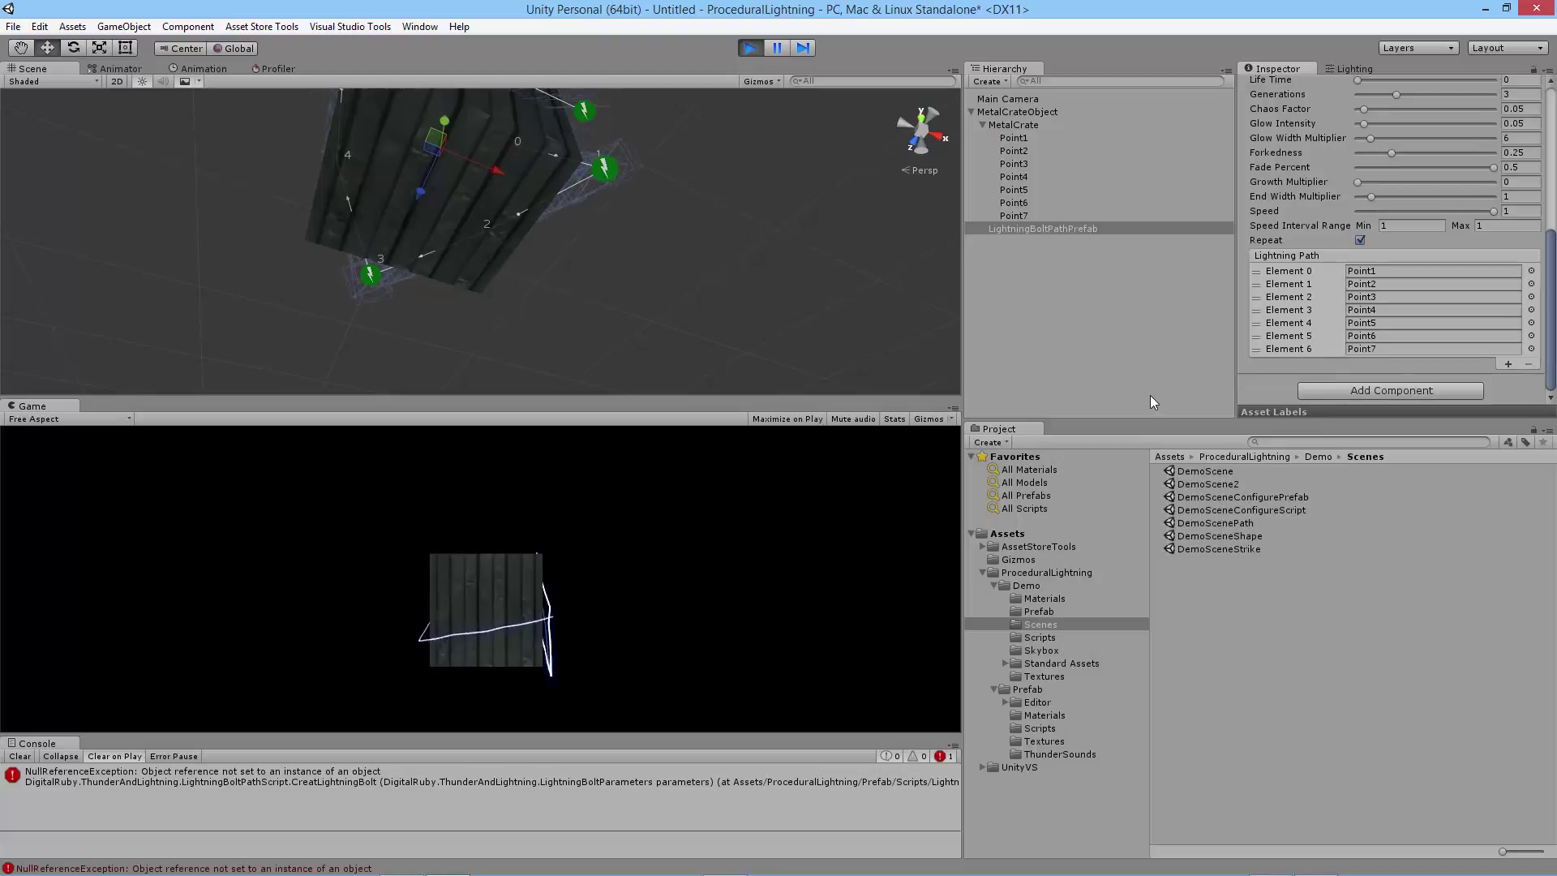
alt+drag(757, 278, 353, 205)
scroll(296, 200, up, 3)
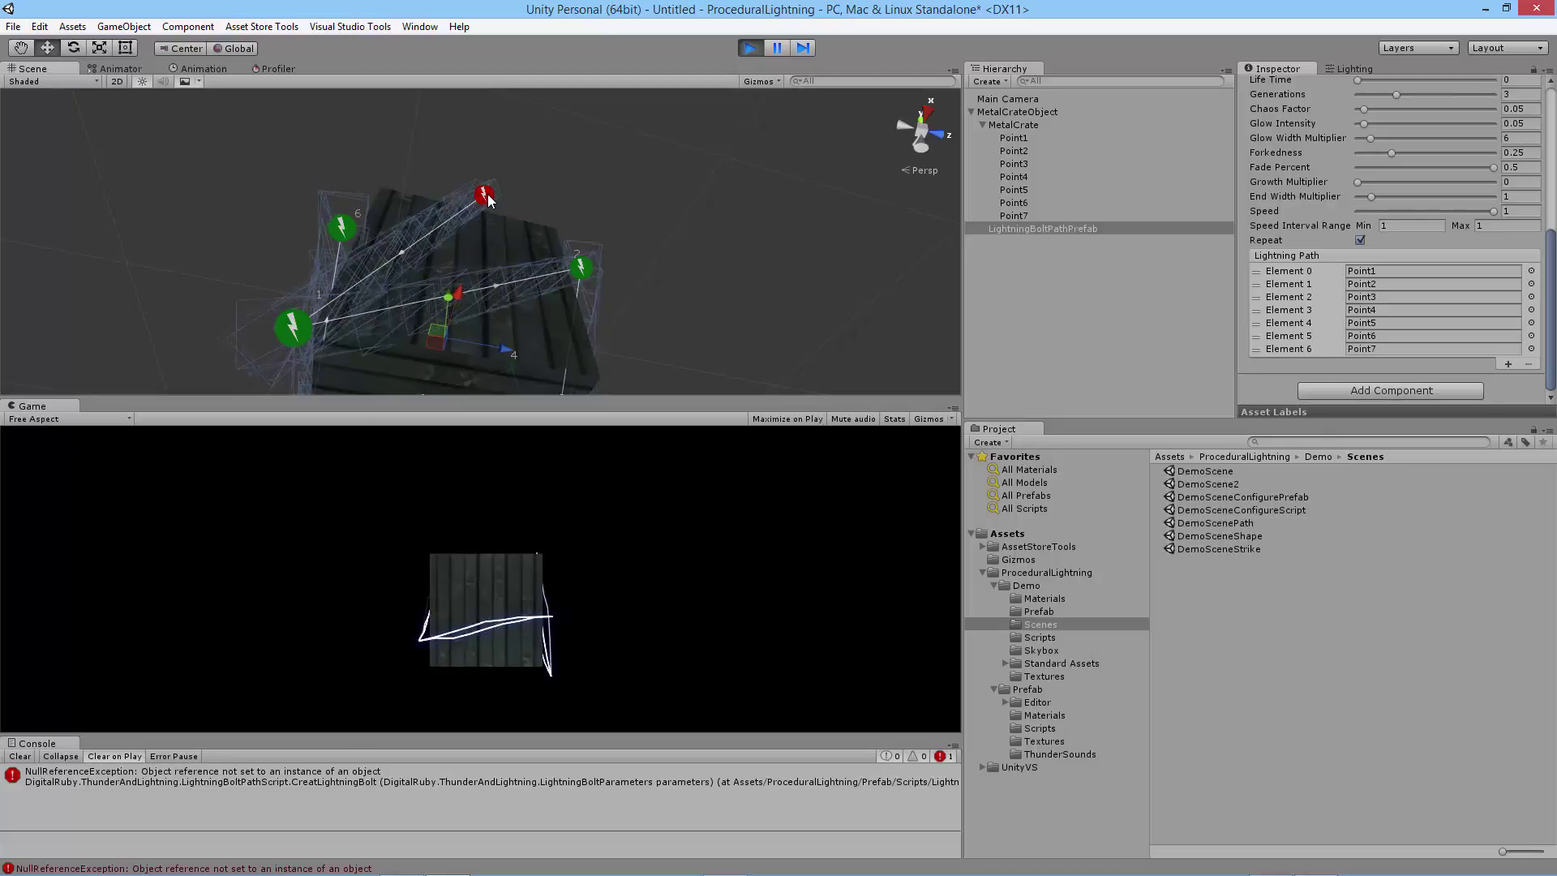
click(1507, 364)
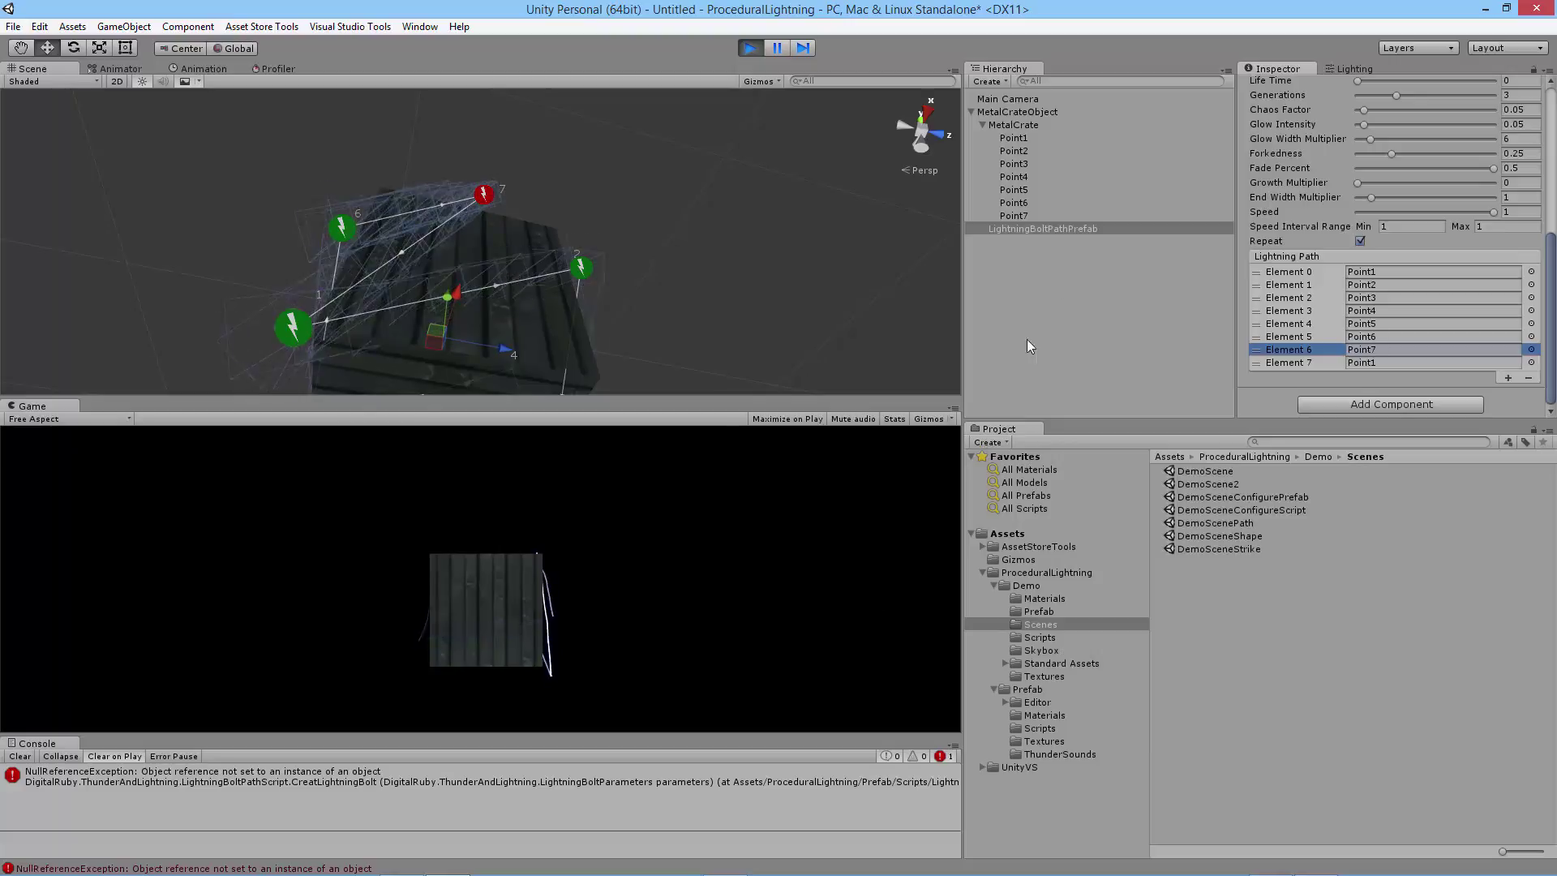
- Select MetalCrateObject, then LightningBoltPathPrefab, and collapse MetalCrate's path points in the Hierarchy
click(993, 110)
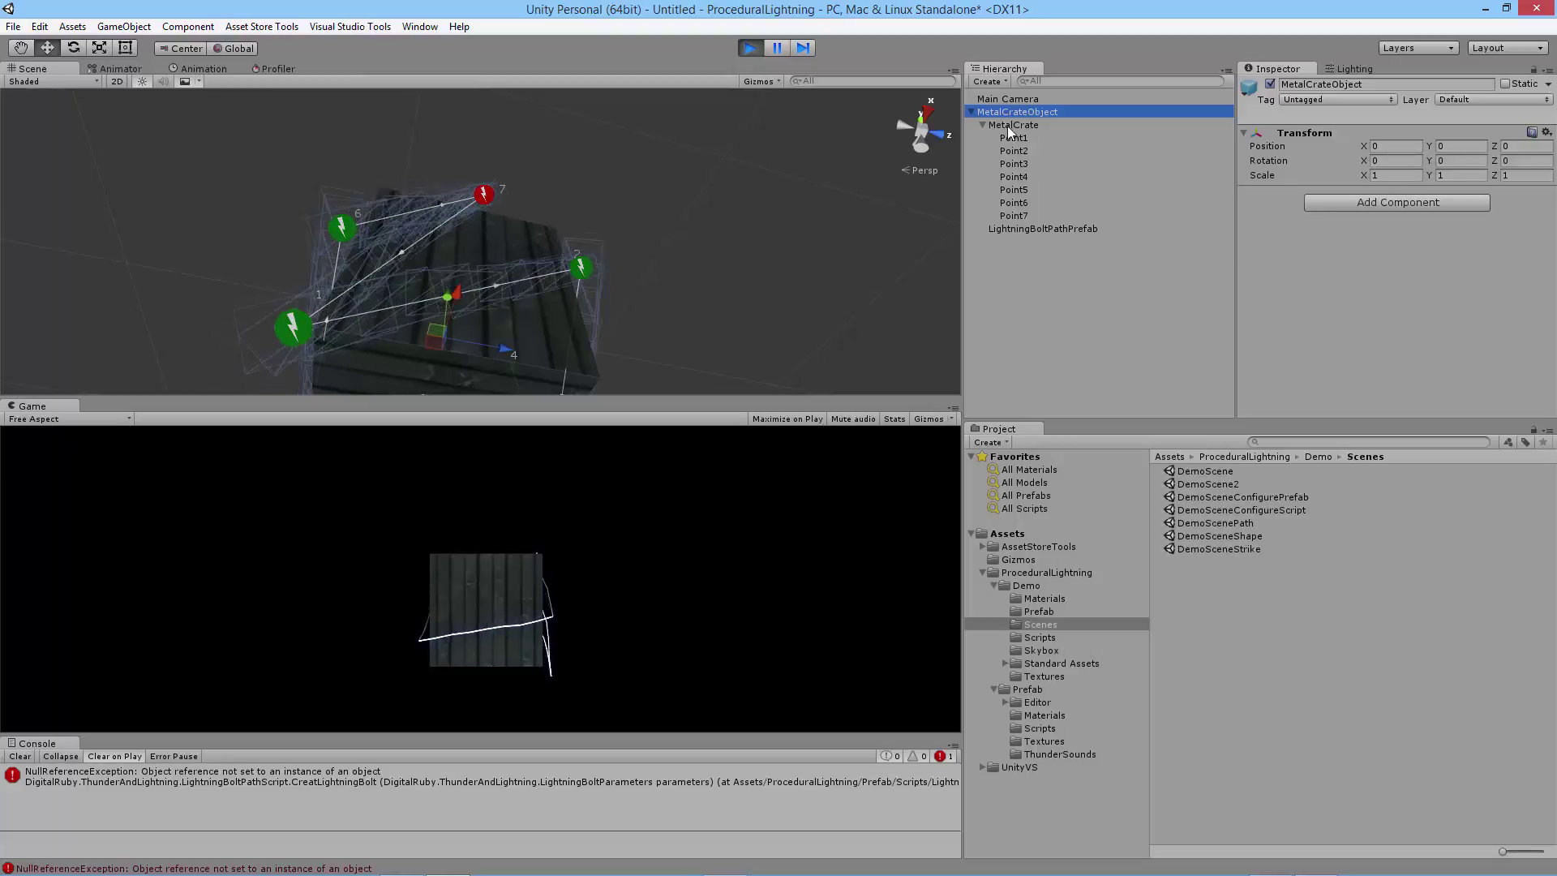
click(1031, 228)
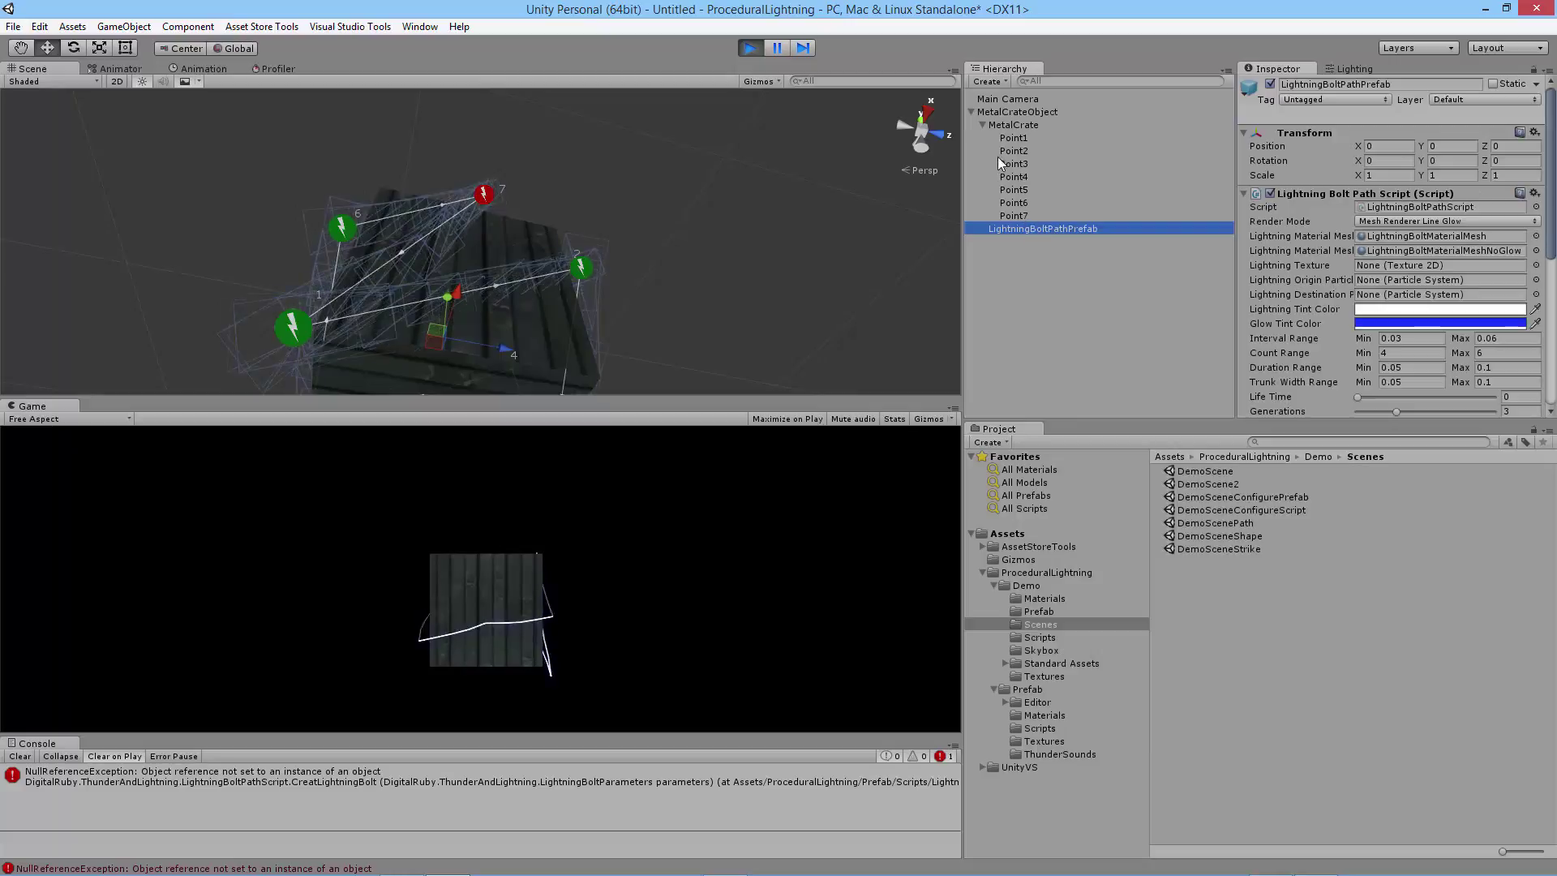
click(983, 125)
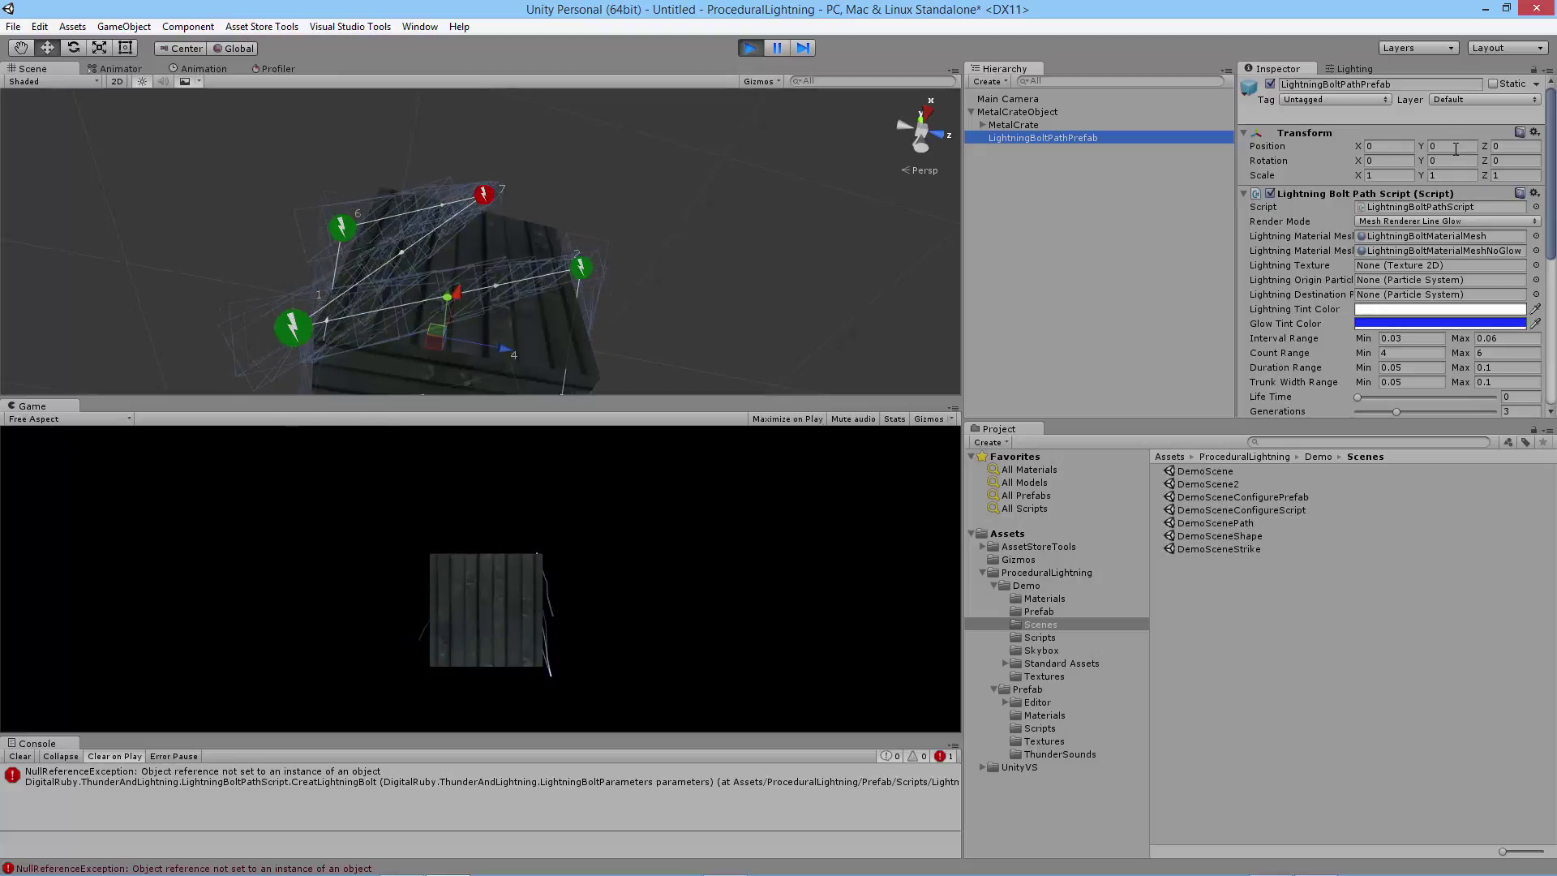
- Move MetalCrate along Z and Y to about X 1.21, Y -1.01, Z 14.18
click(1008, 123)
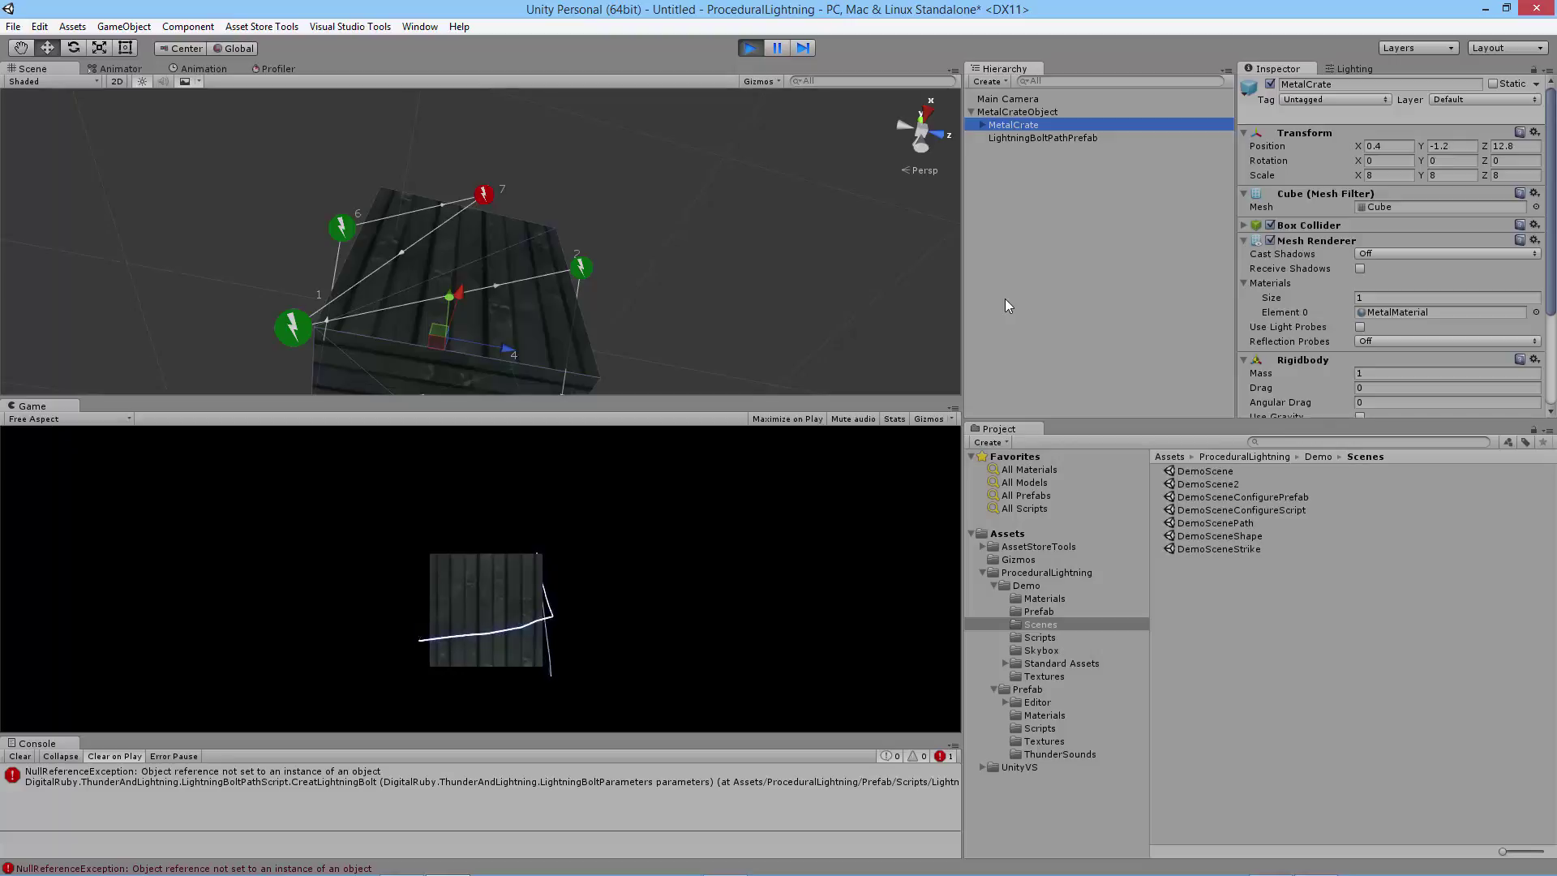
mouse_move(508, 351)
mouse_down()
mouse_move(439, 347)
mouse_move(617, 359)
mouse_move(510, 344)
mouse_up()
mouse_move(465, 296)
mouse_down()
mouse_move(489, 251)
mouse_move(487, 284)
mouse_move(453, 290)
mouse_move(464, 240)
mouse_move(456, 300)
mouse_up()
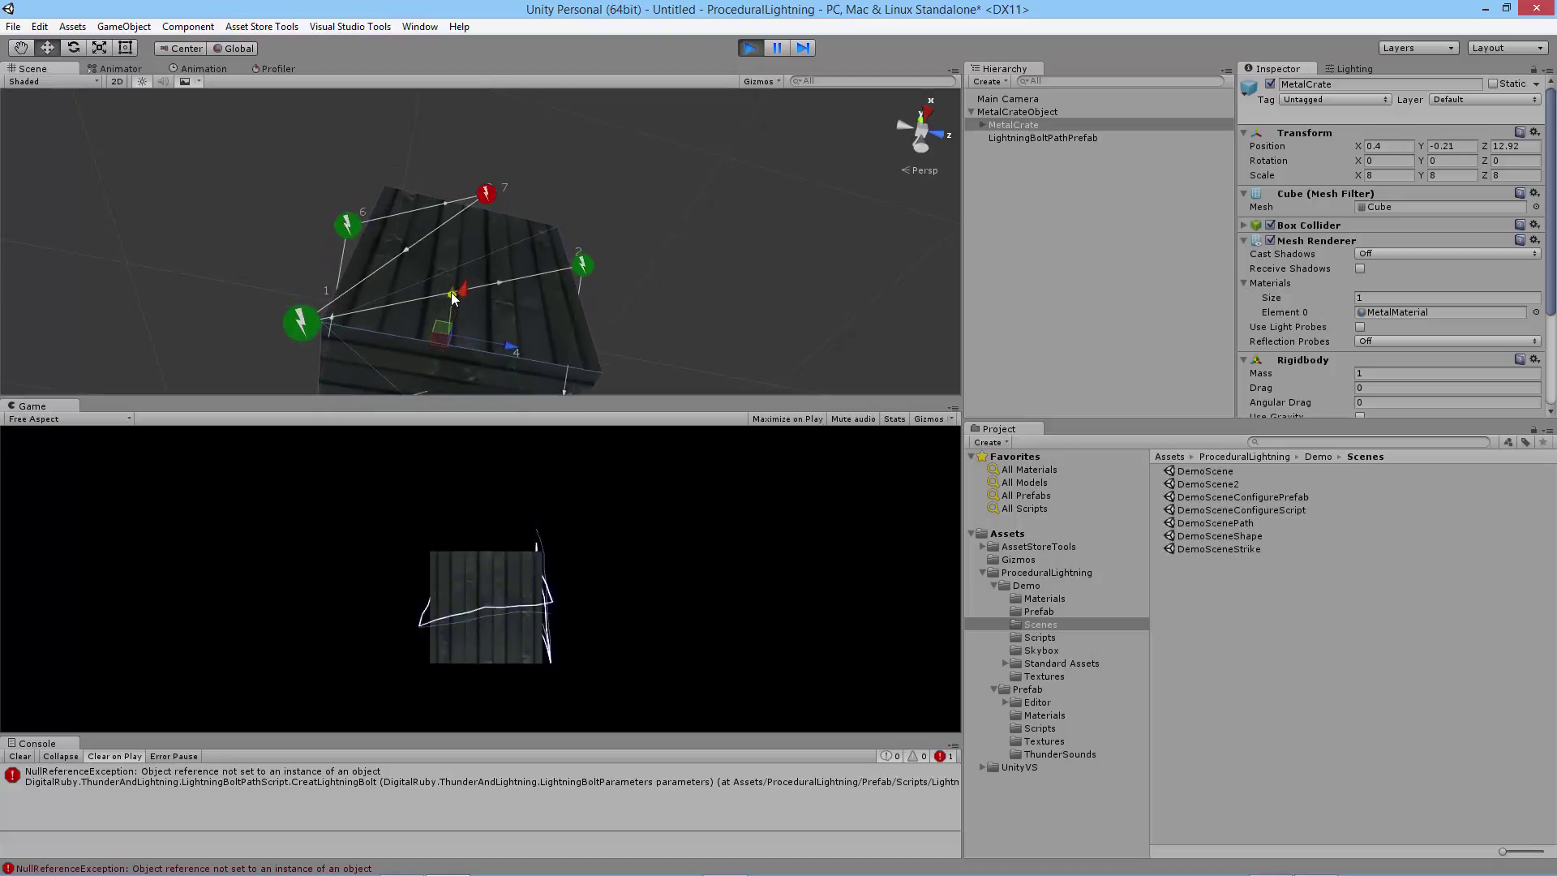
alt+drag(631, 350, 576, 270)
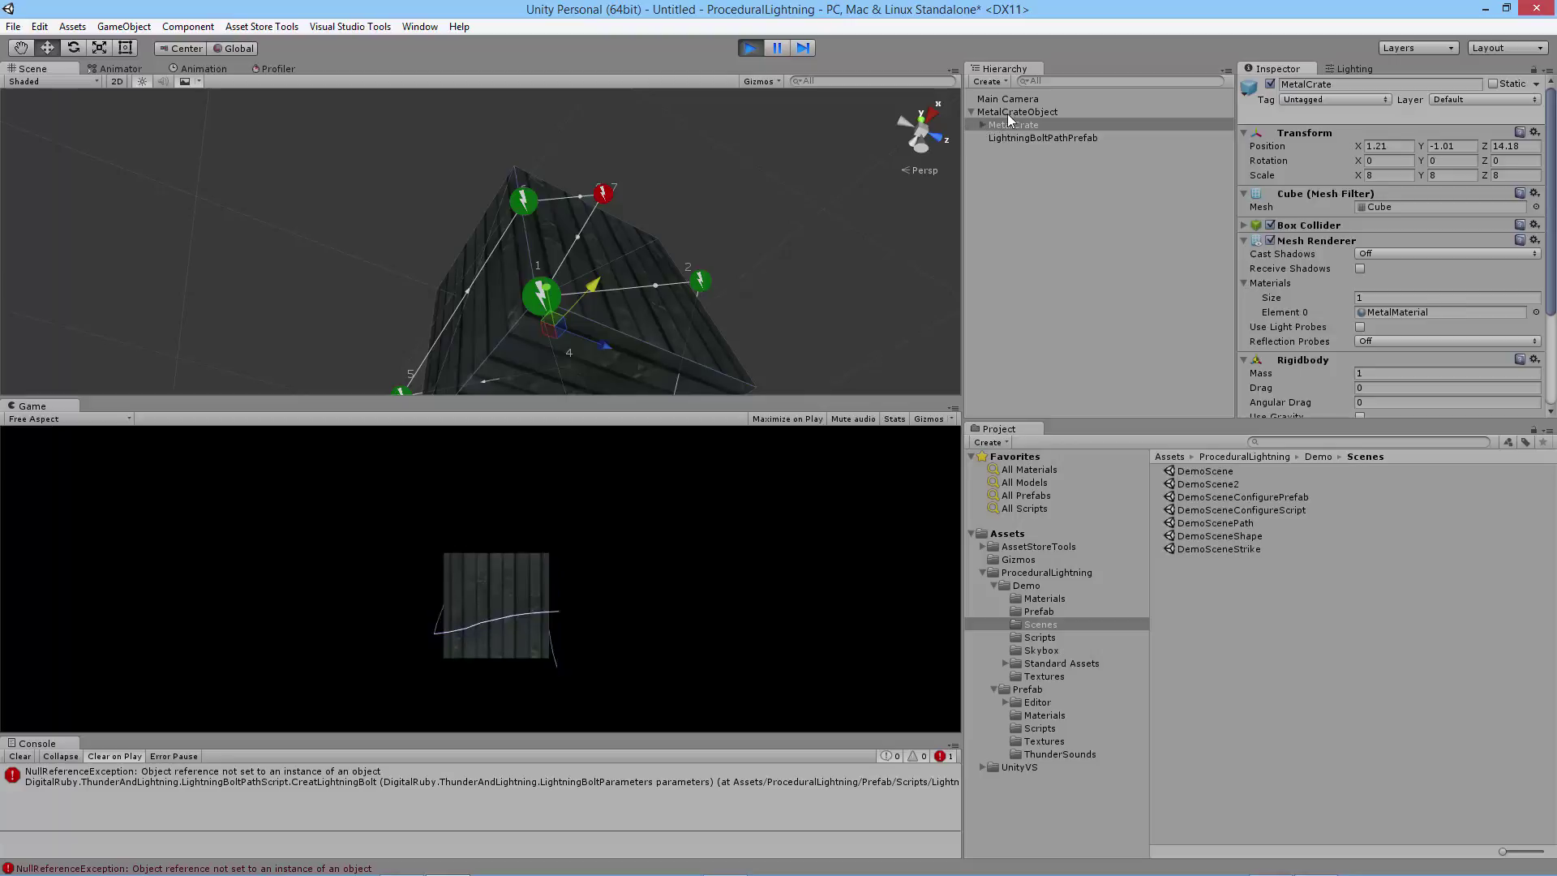
- Expand MetalCrate's path points and show LightningBoltPathPrefab's Lightning Path list in the Inspector
click(983, 124)
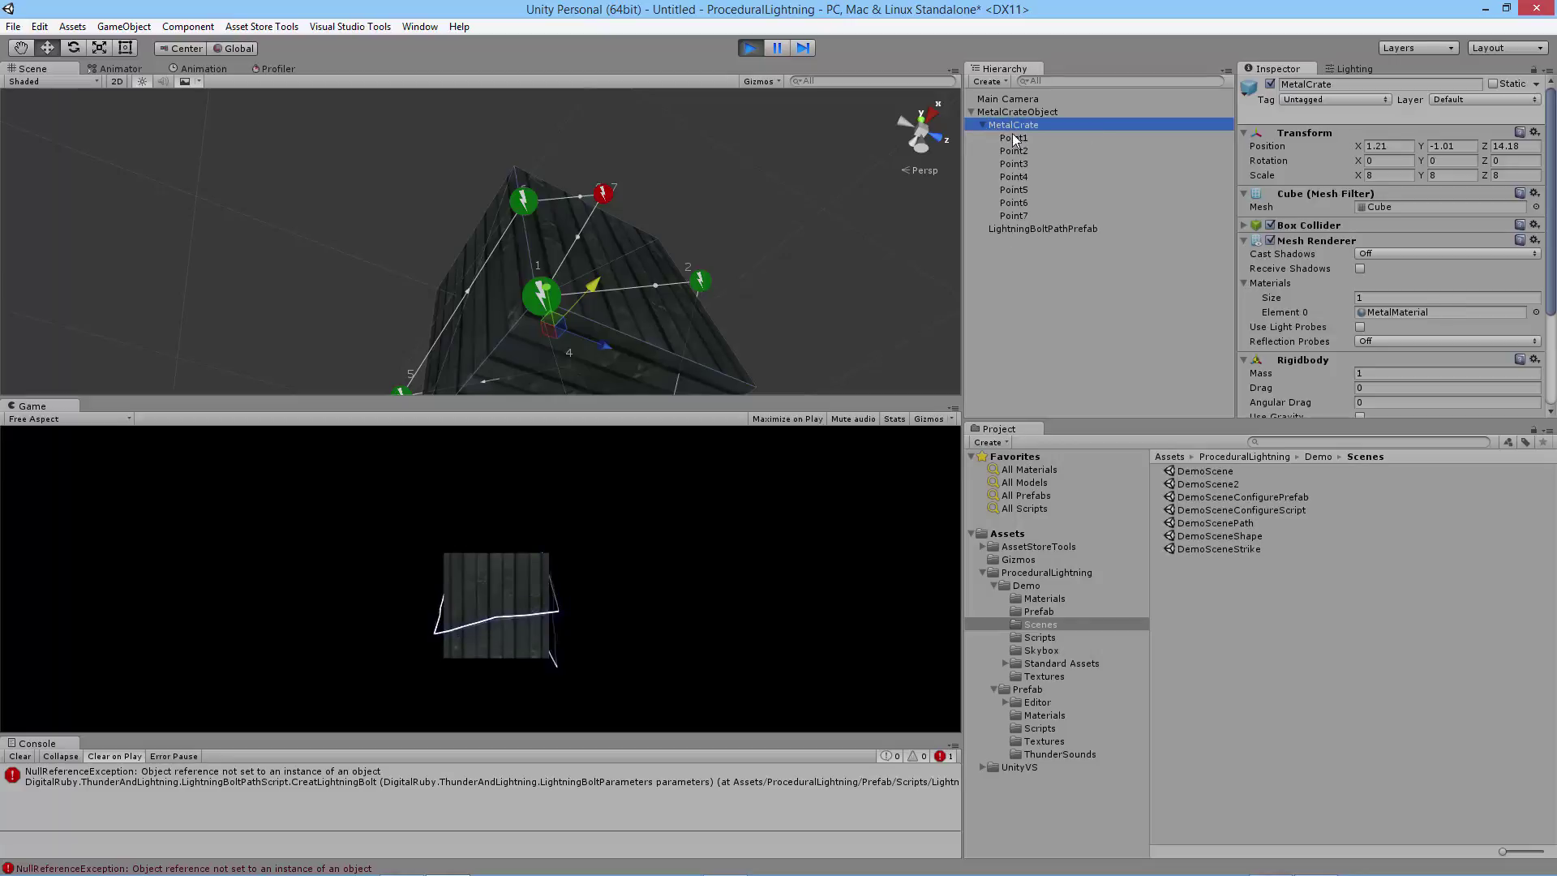
click(1087, 229)
scroll(1346, 308, down, 5)
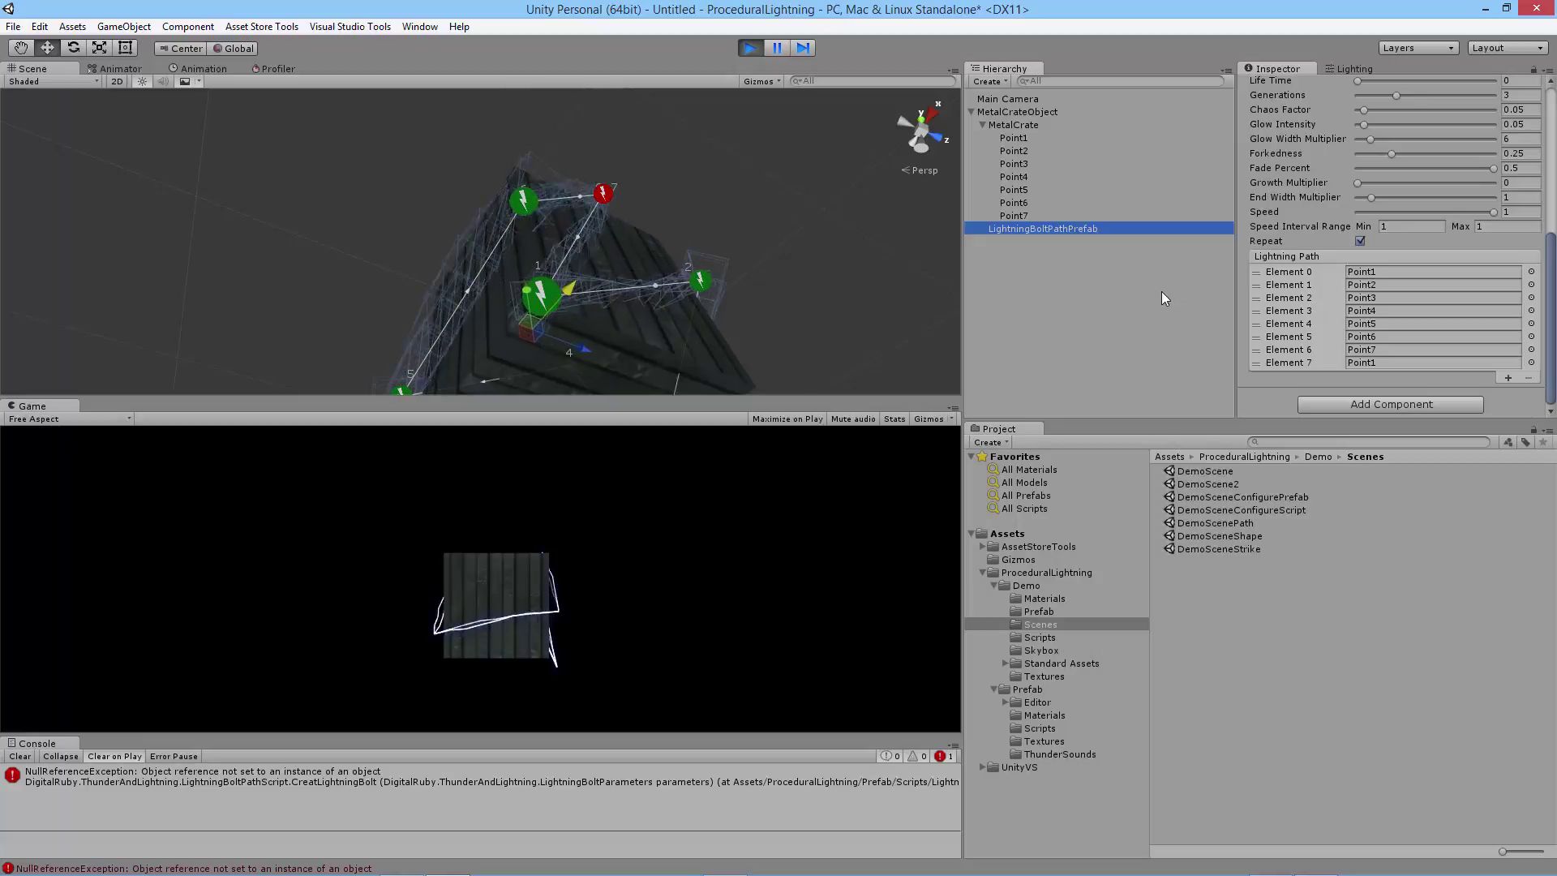
right_drag(809, 305, 825, 358)
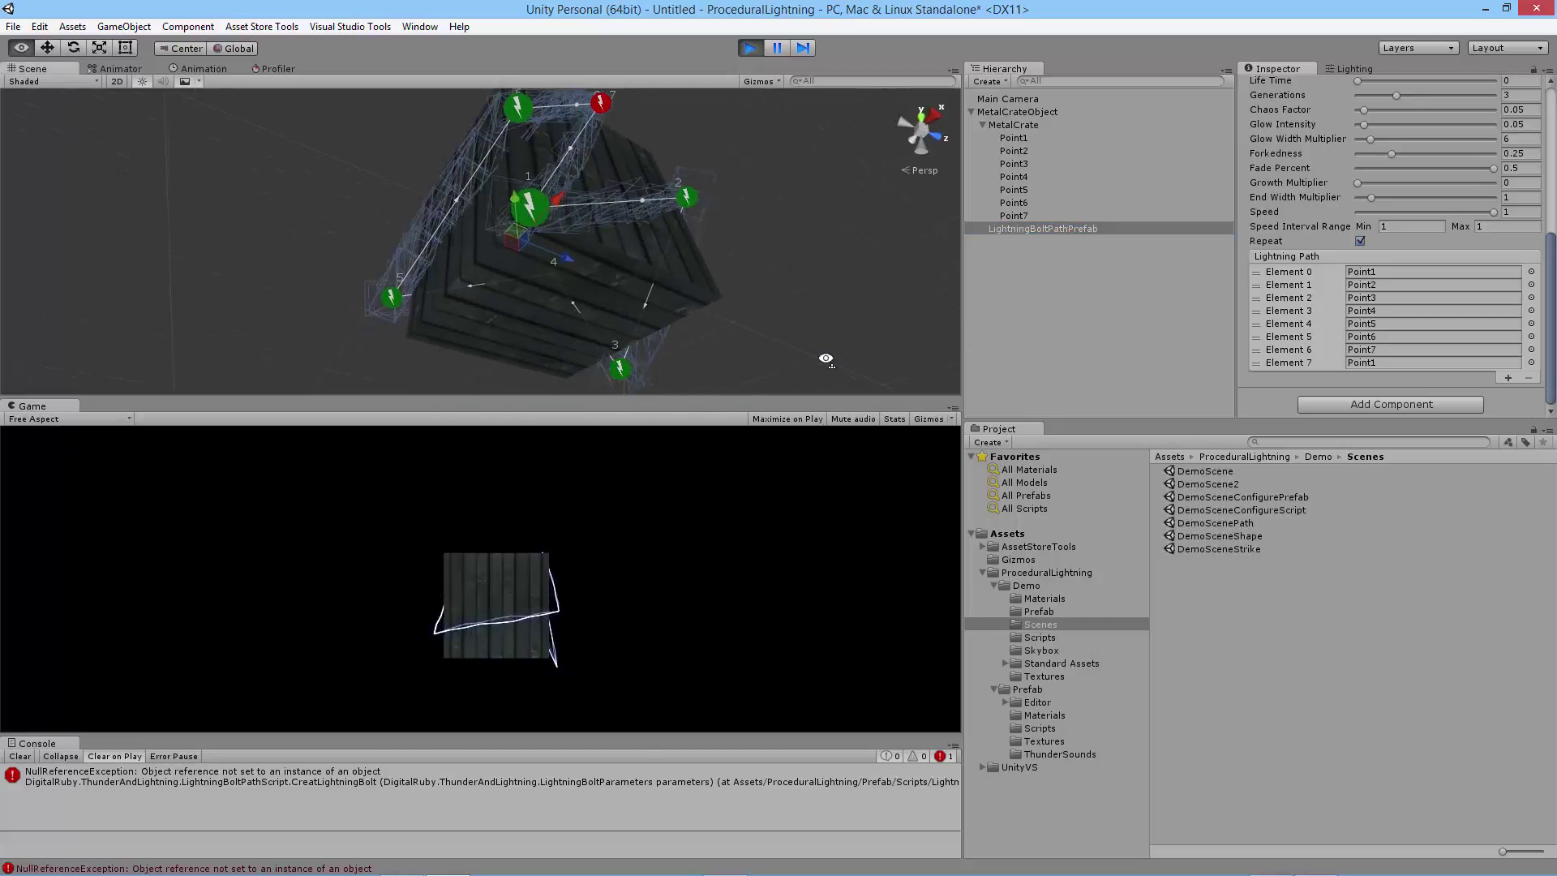
scroll(767, 299, down, 2)
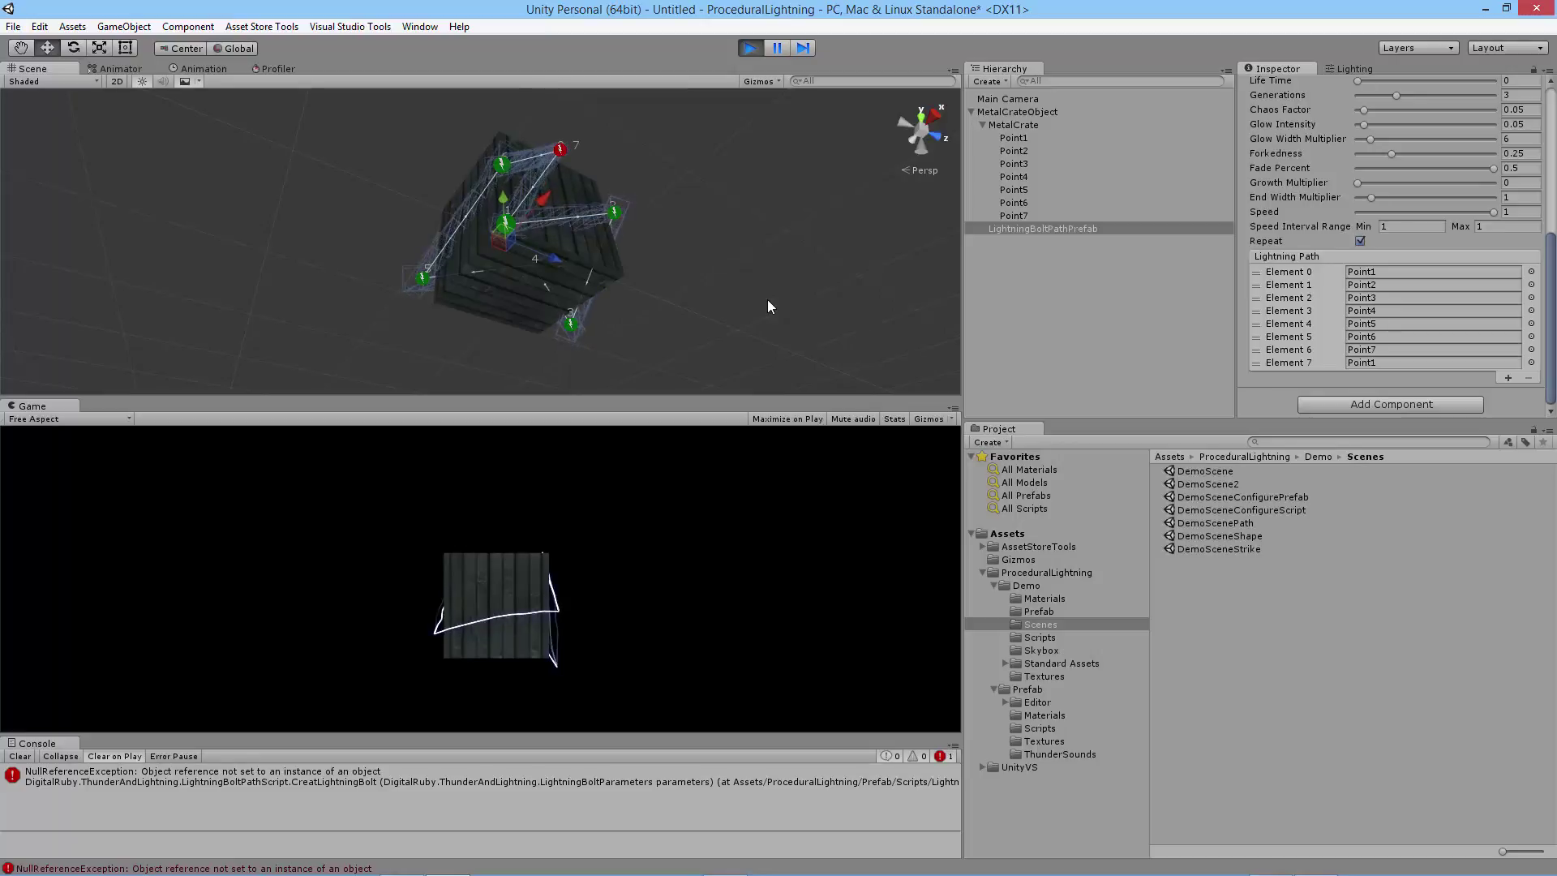